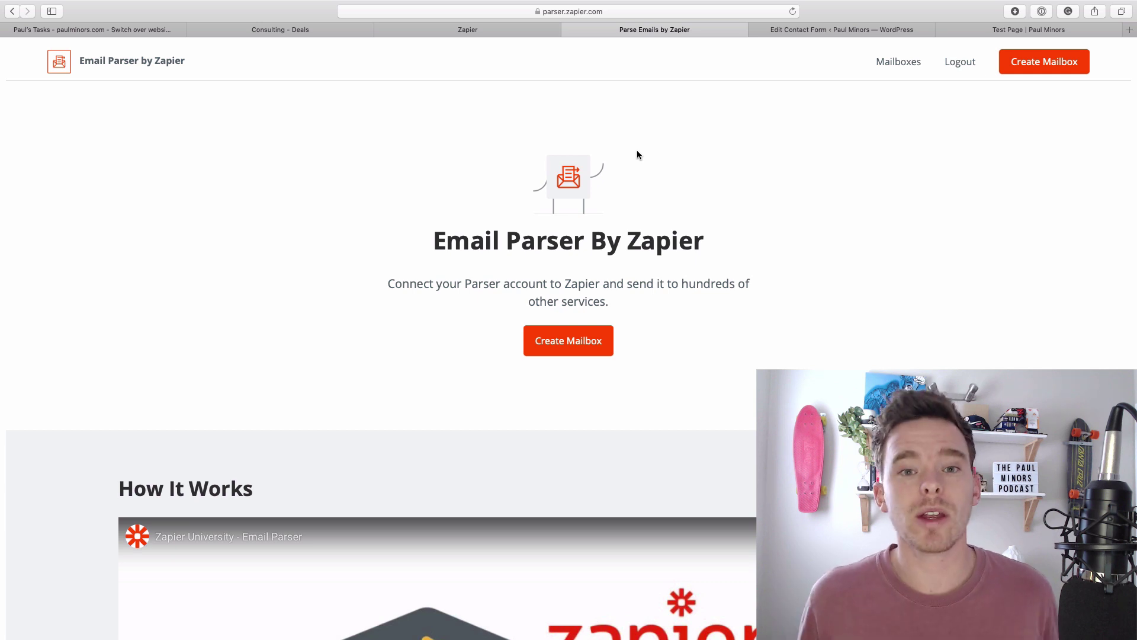
# Step through the test page form's Name, Email, Phone, Company, Subject and Message fields.
pyautogui.click(969, 32)
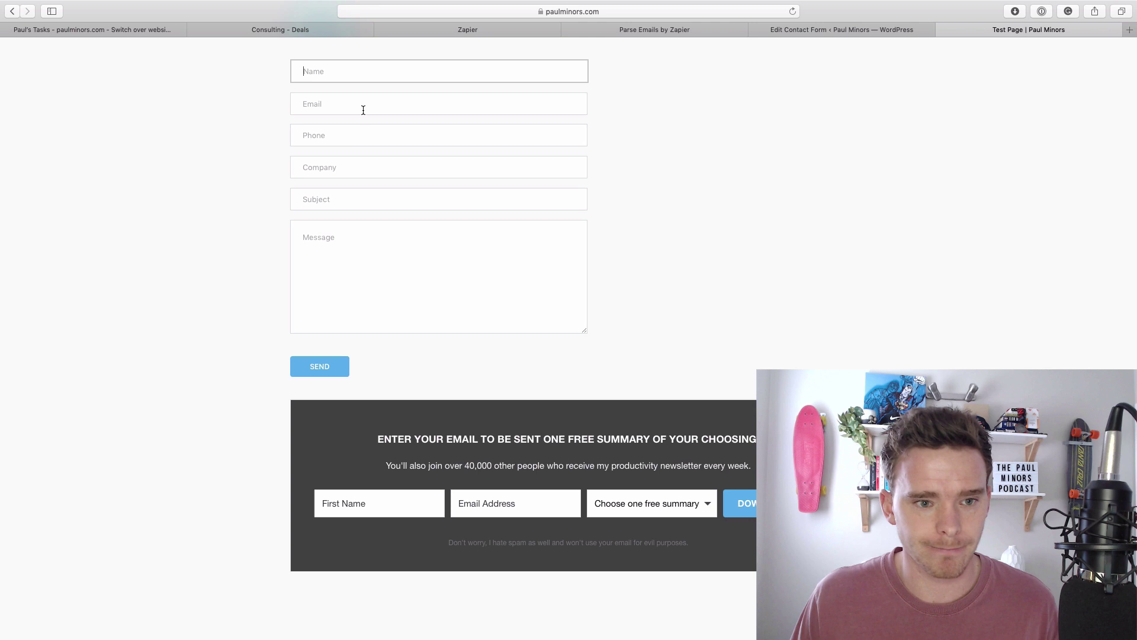
pyautogui.press('Tab')
pyautogui.press('Tab')
pyautogui.press('Tab')
pyautogui.press('Tab')
pyautogui.press('Tab')
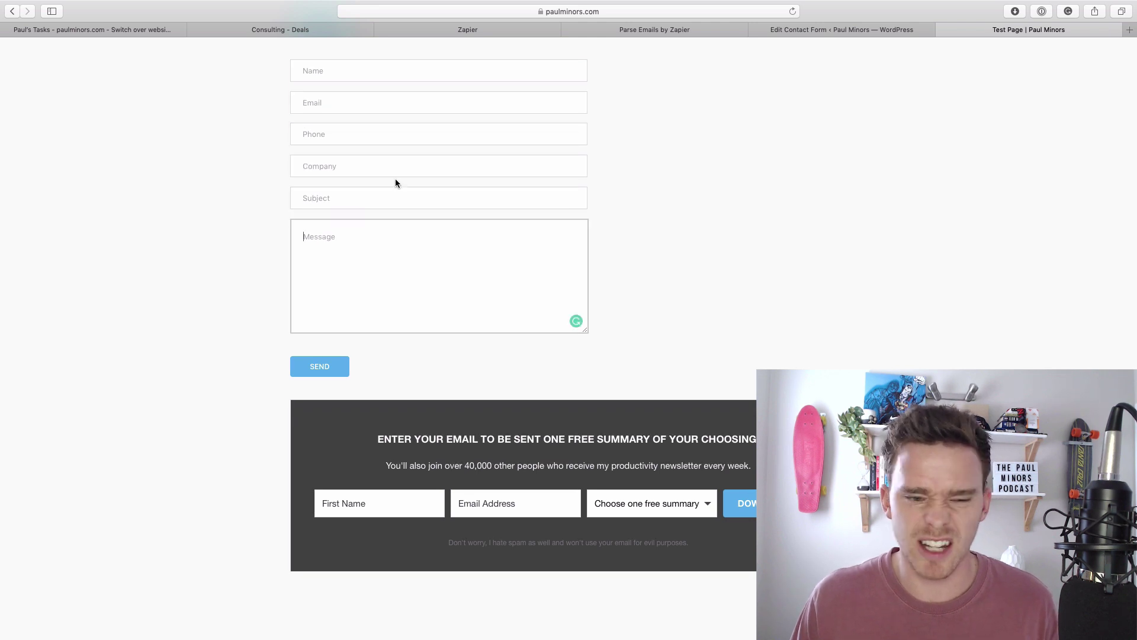
pyautogui.scroll(1, 395, 179)
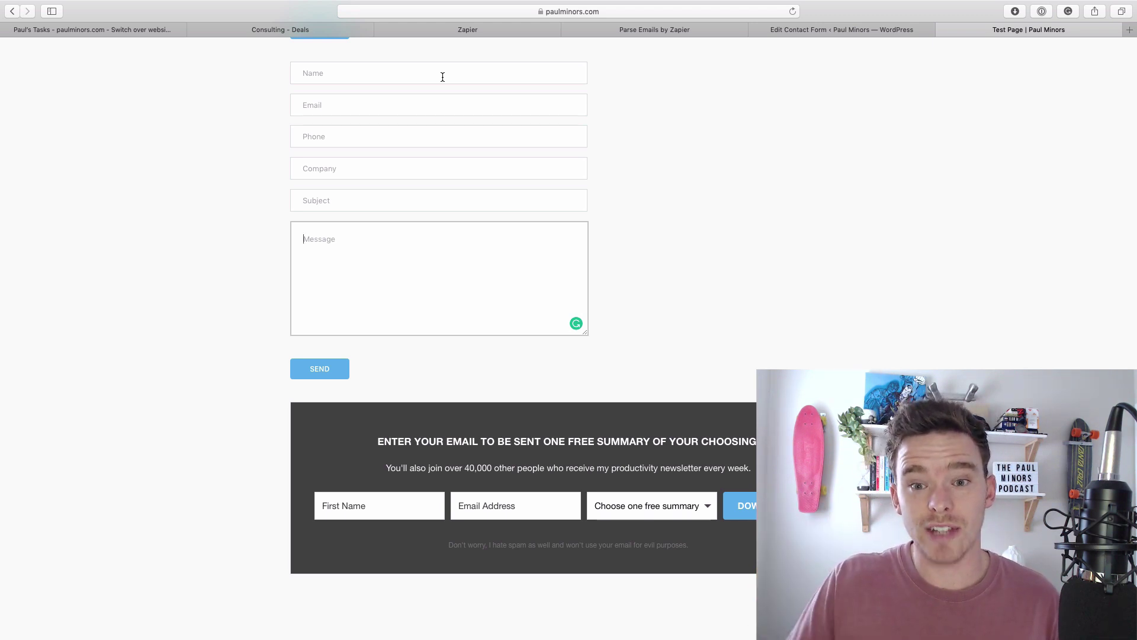
# Glance at the Email Parser page, then bring up the contact form's mail settings in WordPress.
pyautogui.click(634, 31)
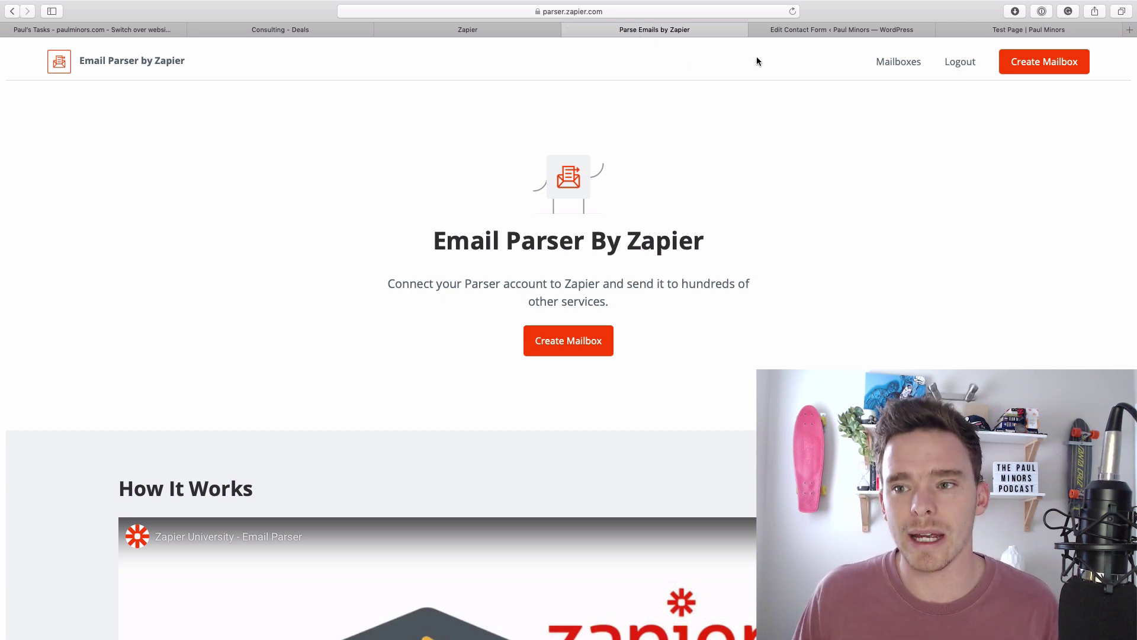
pyautogui.click(1009, 31)
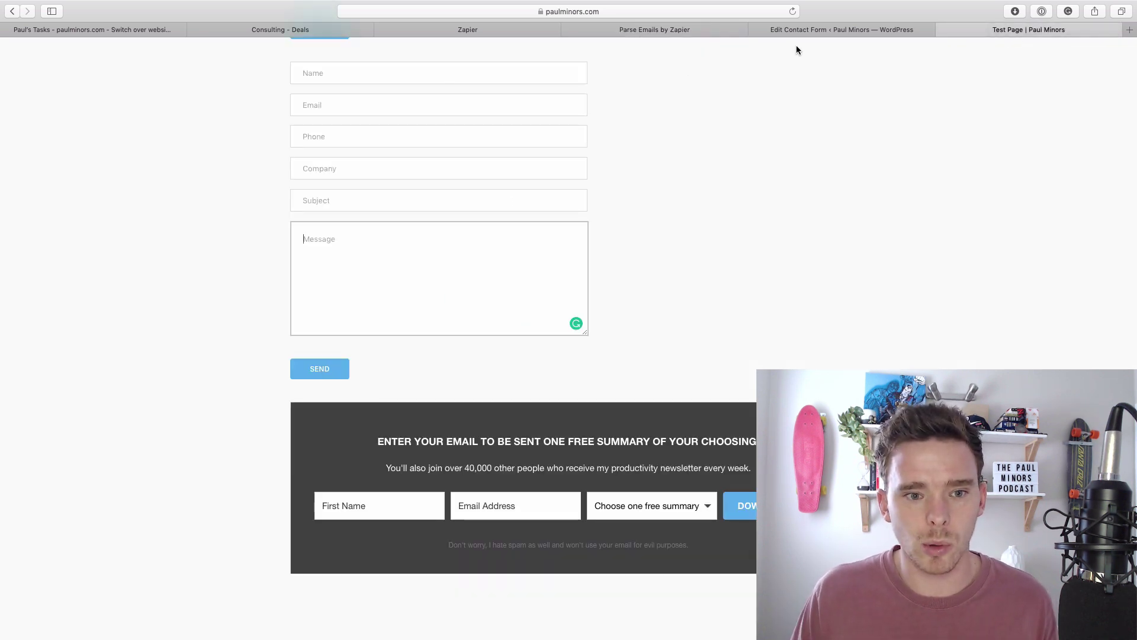
pyautogui.click(827, 29)
# Review the Mail tab's message body and its list of form mail-tags.
pyautogui.scroll(-3, 380, 286)
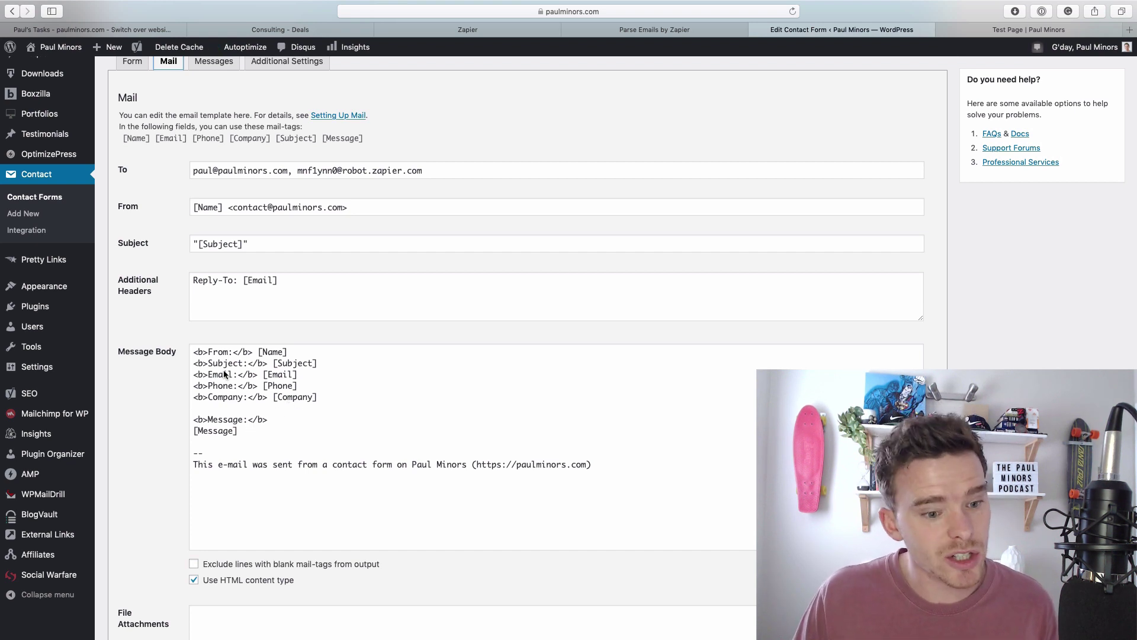
pyautogui.moveTo(208, 353); pyautogui.dragTo(233, 353)
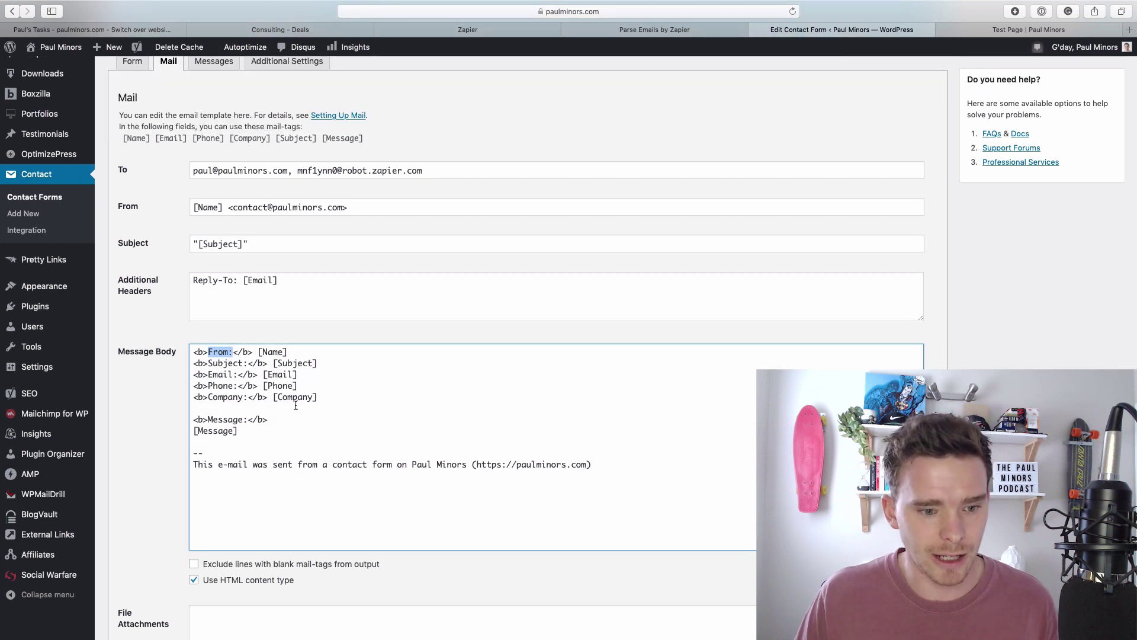
pyautogui.moveTo(273, 437); pyautogui.dragTo(161, 350)
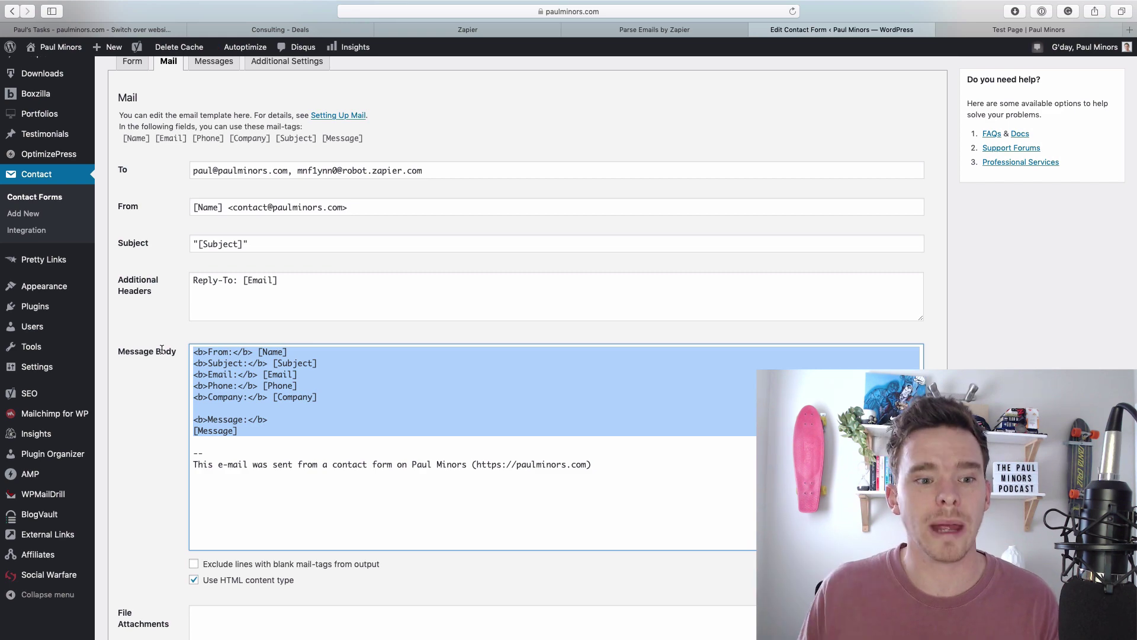
# Highlight the Zapier parser mailbox address in the To field, then return to Email Parser.
pyautogui.click(288, 170)
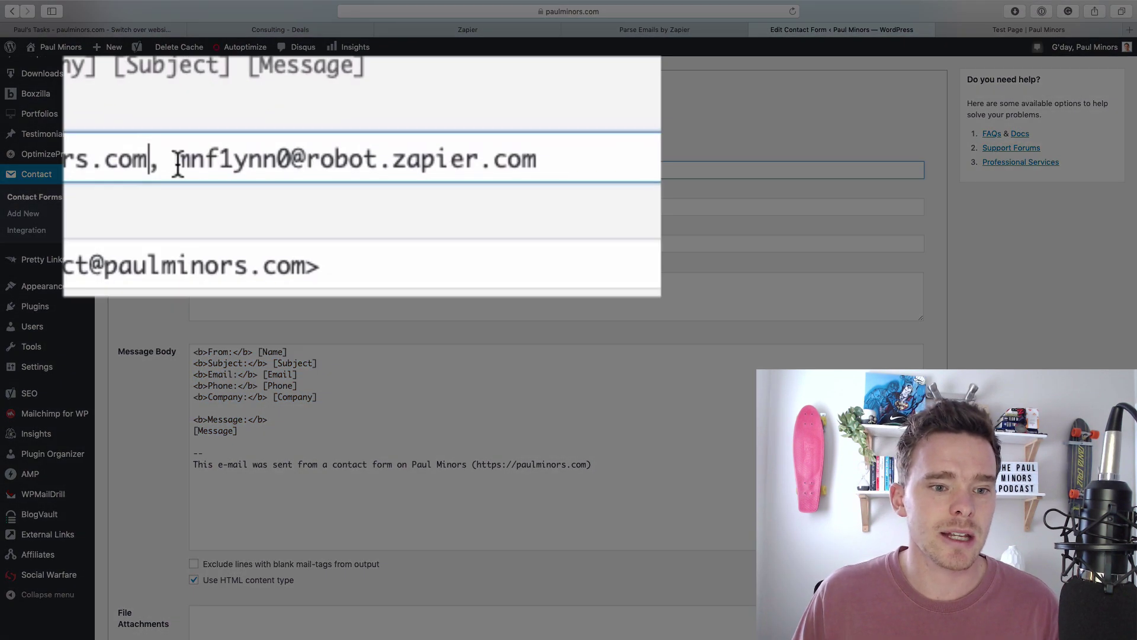
pyautogui.moveTo(298, 172); pyautogui.dragTo(435, 172)
pyautogui.click(436, 171)
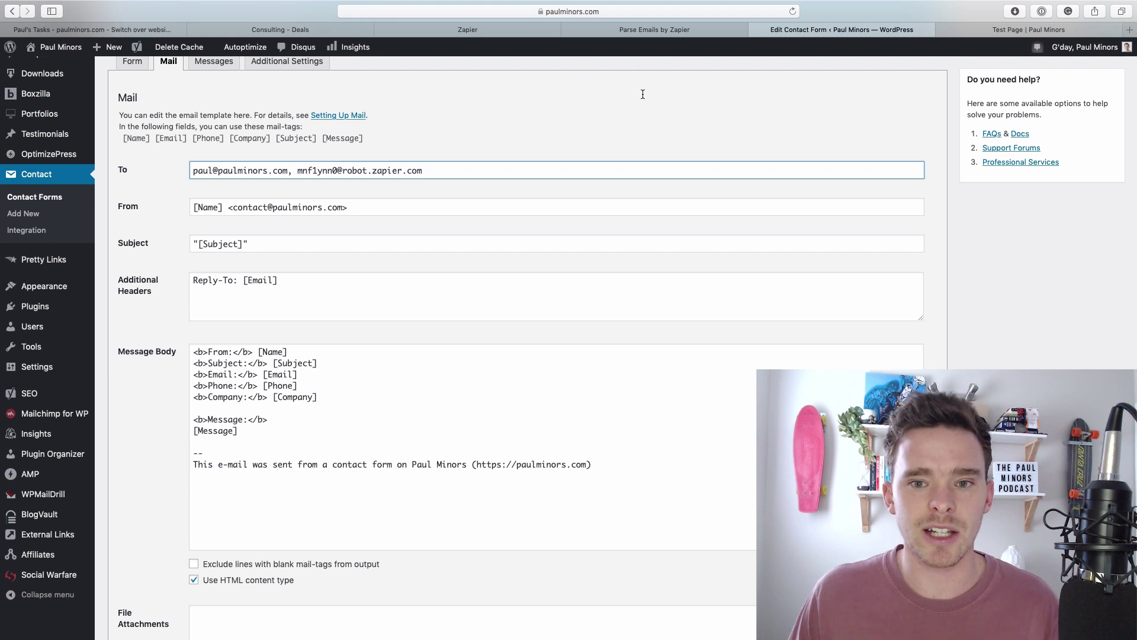
pyautogui.click(646, 30)
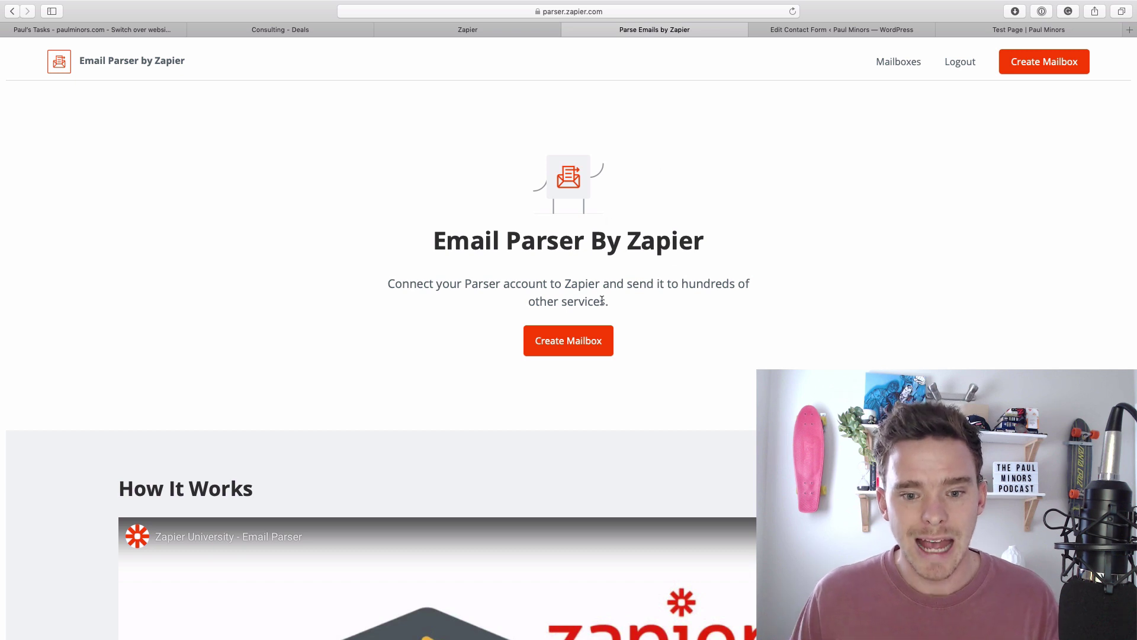
# List the parser mailboxes and match the robot.zapier.com address to the WordPress To field.
pyautogui.click(896, 62)
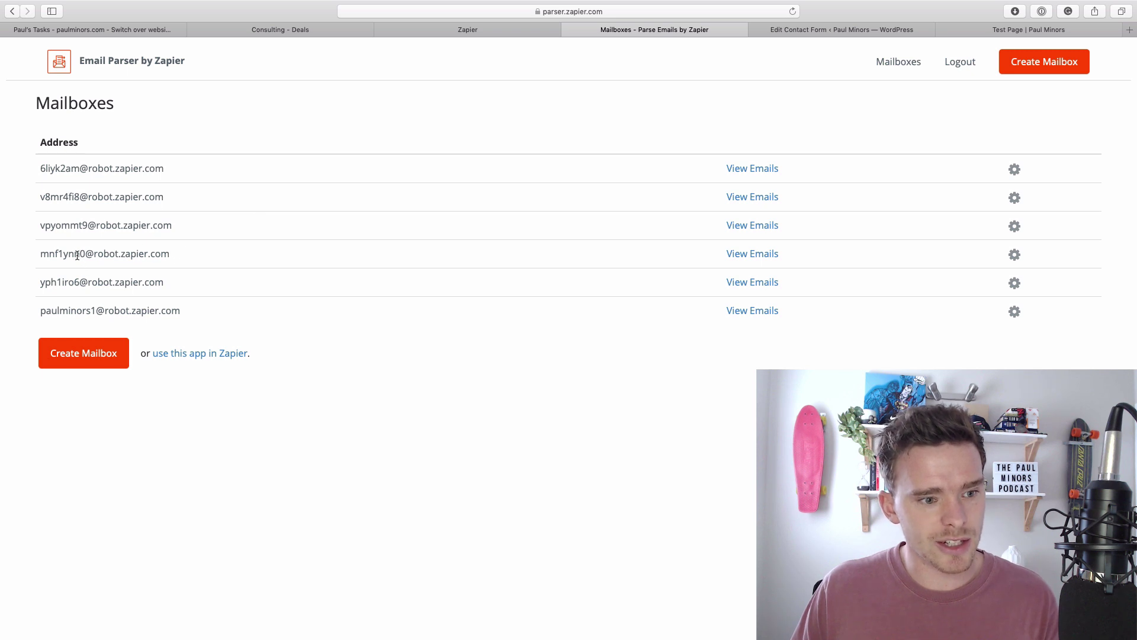
pyautogui.moveTo(38, 254); pyautogui.dragTo(173, 253)
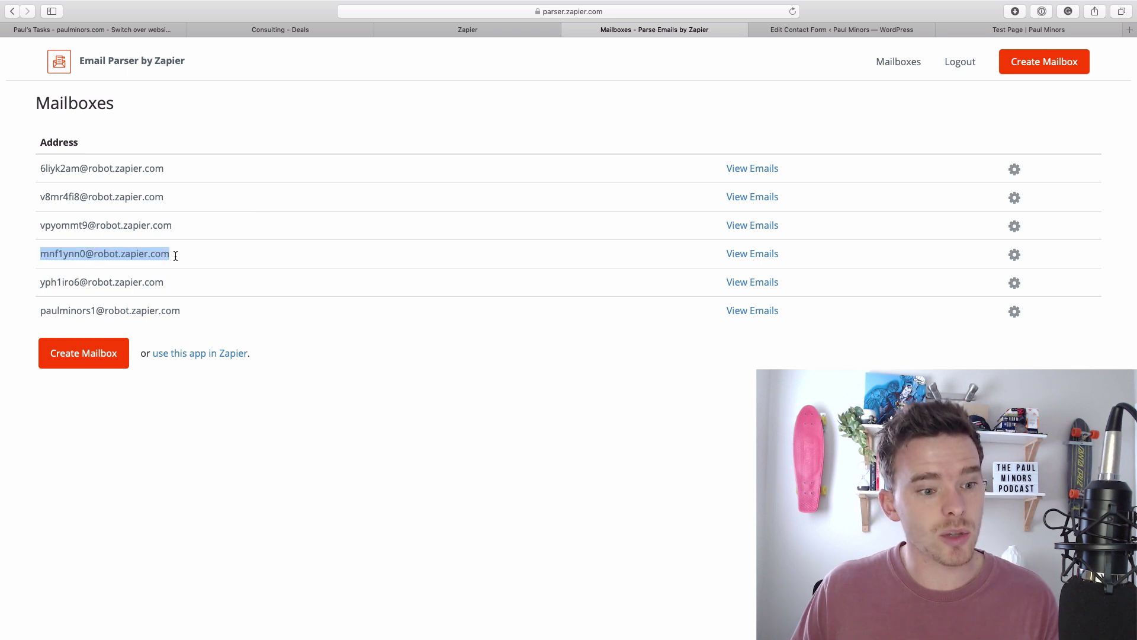
pyautogui.click(846, 36)
pyautogui.moveTo(300, 173); pyautogui.dragTo(446, 169)
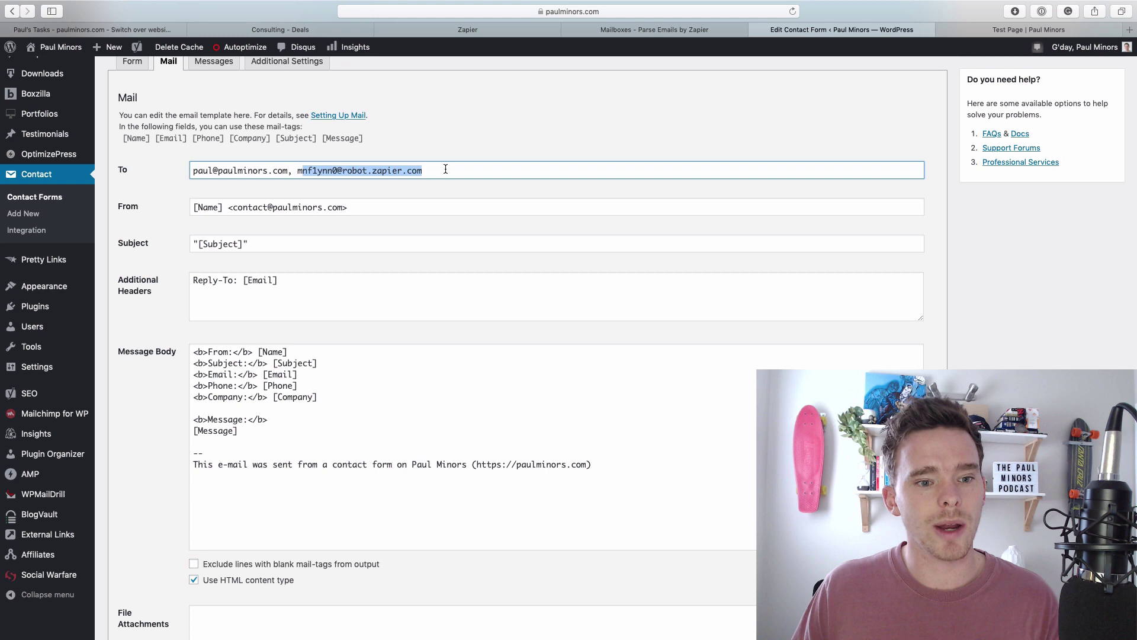
pyautogui.click(616, 30)
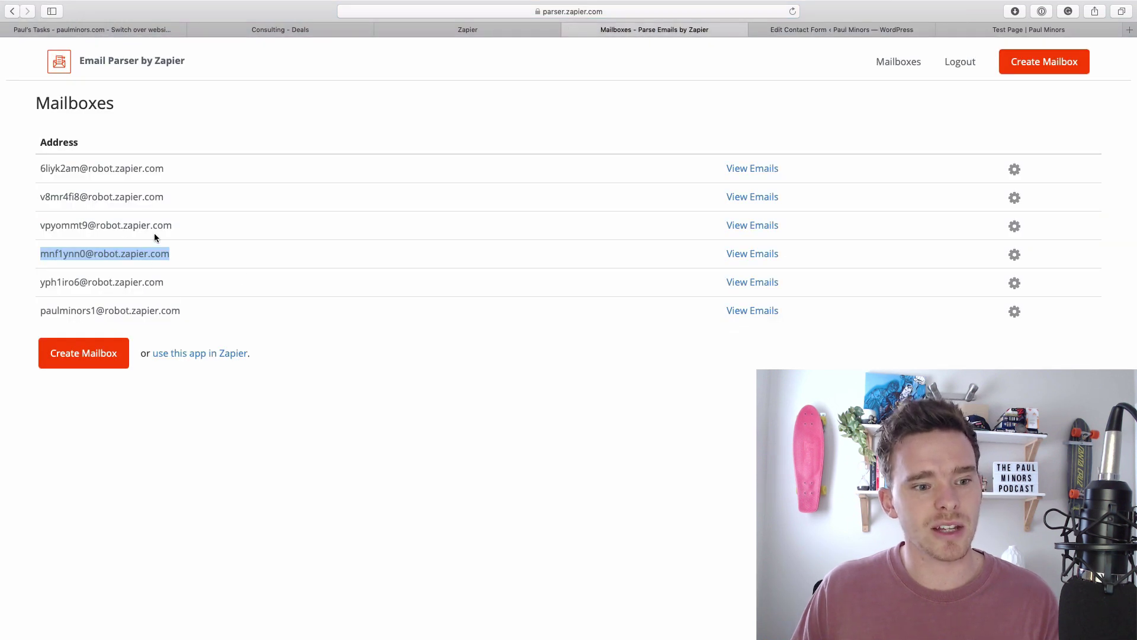
pyautogui.click(208, 254)
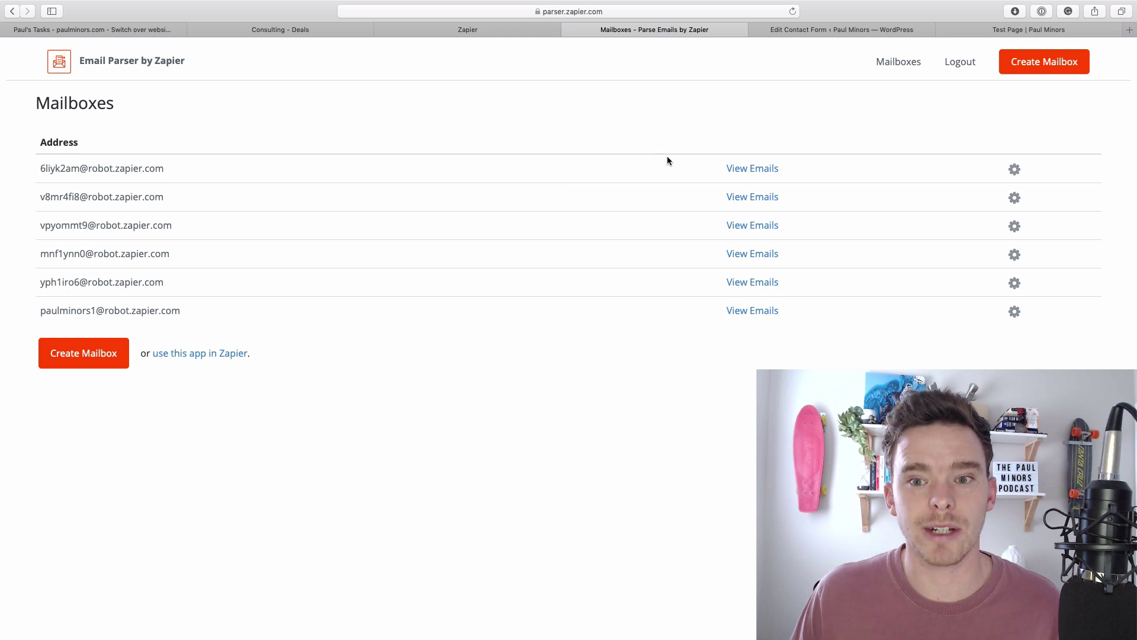
# Fill the test form's name, e-mail and phone fields with a sample contact's details.
pyautogui.click(989, 33)
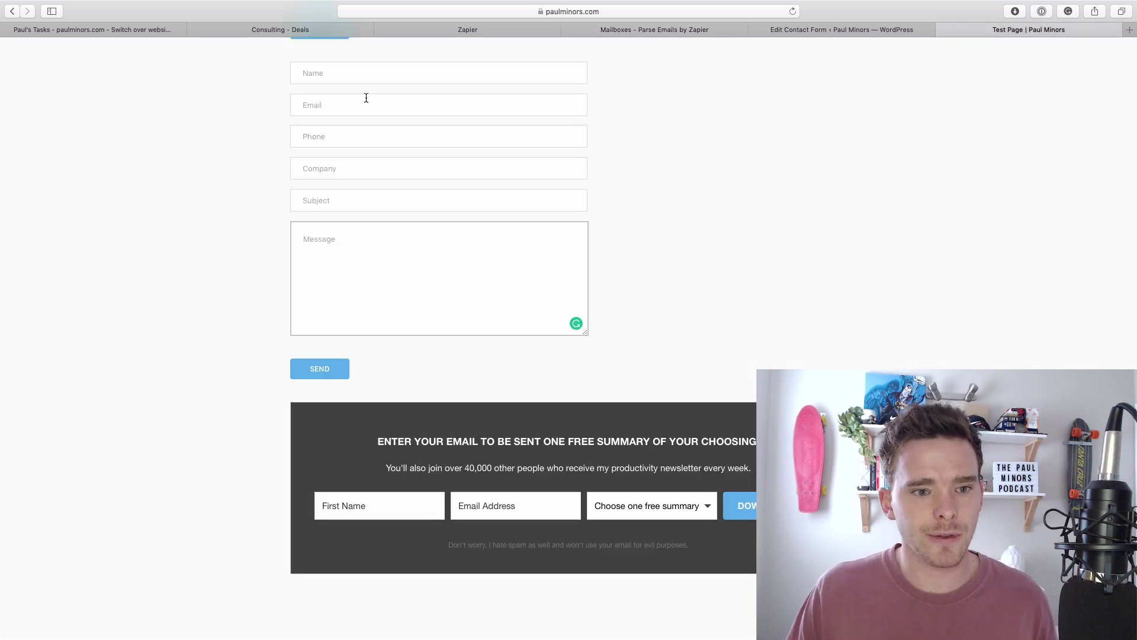
pyautogui.click(357, 78)
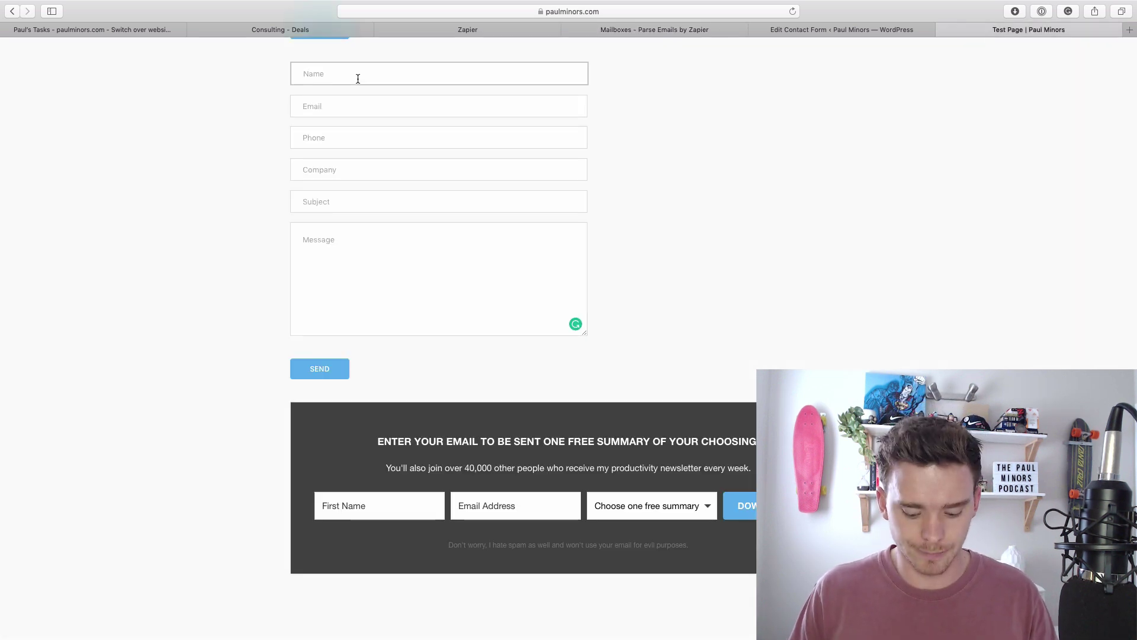
pyautogui.write('JOhn')
pyautogui.press('BackSpace')
pyautogui.press('BackSpace')
pyautogui.press('BackSpace')
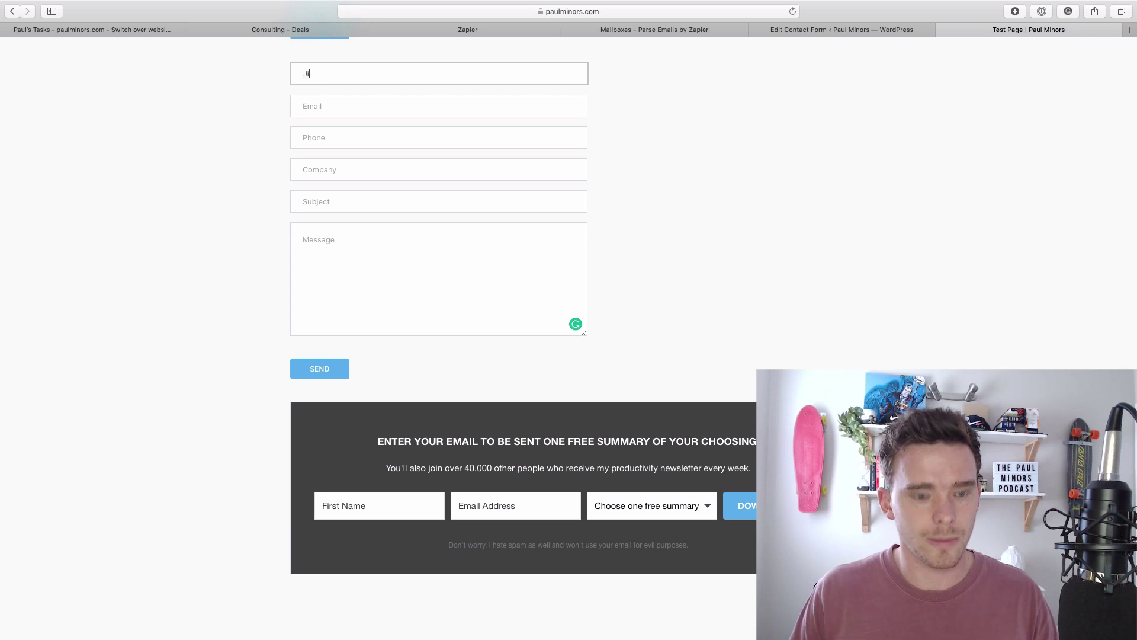
pyautogui.write('ohn Smith')
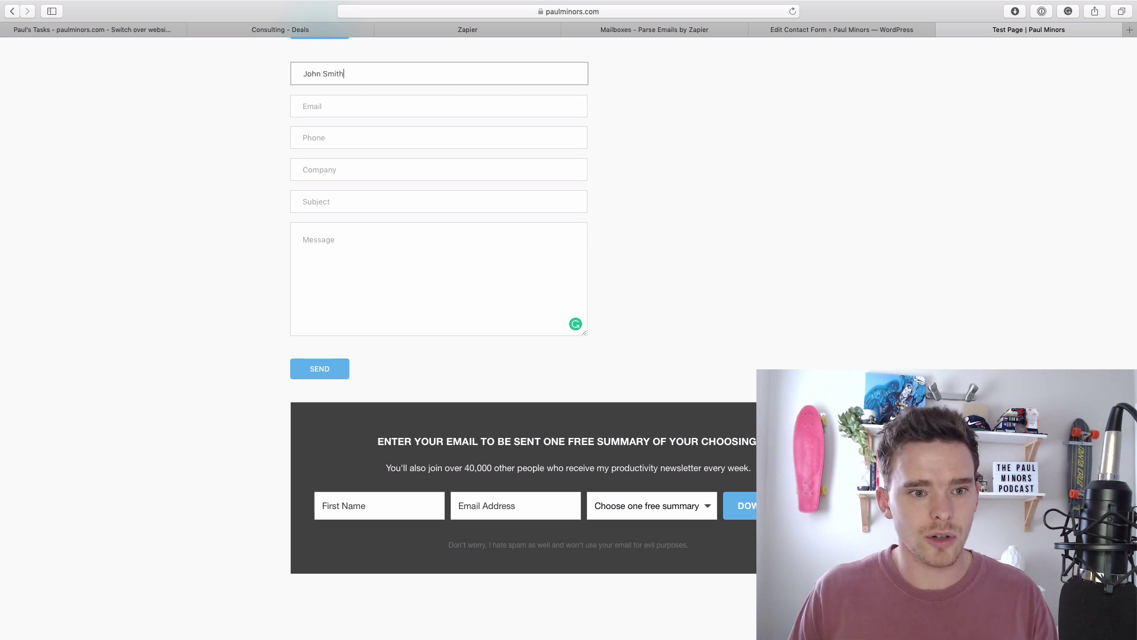
pyautogui.press('Tab')
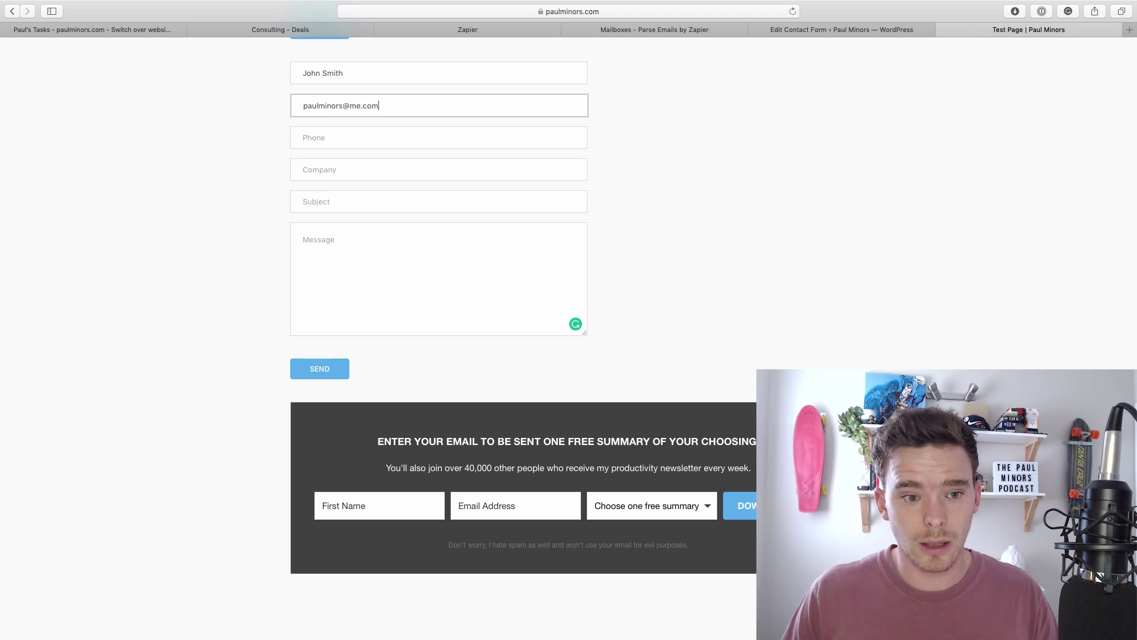
pyautogui.press('Tab')
pyautogui.write('123')
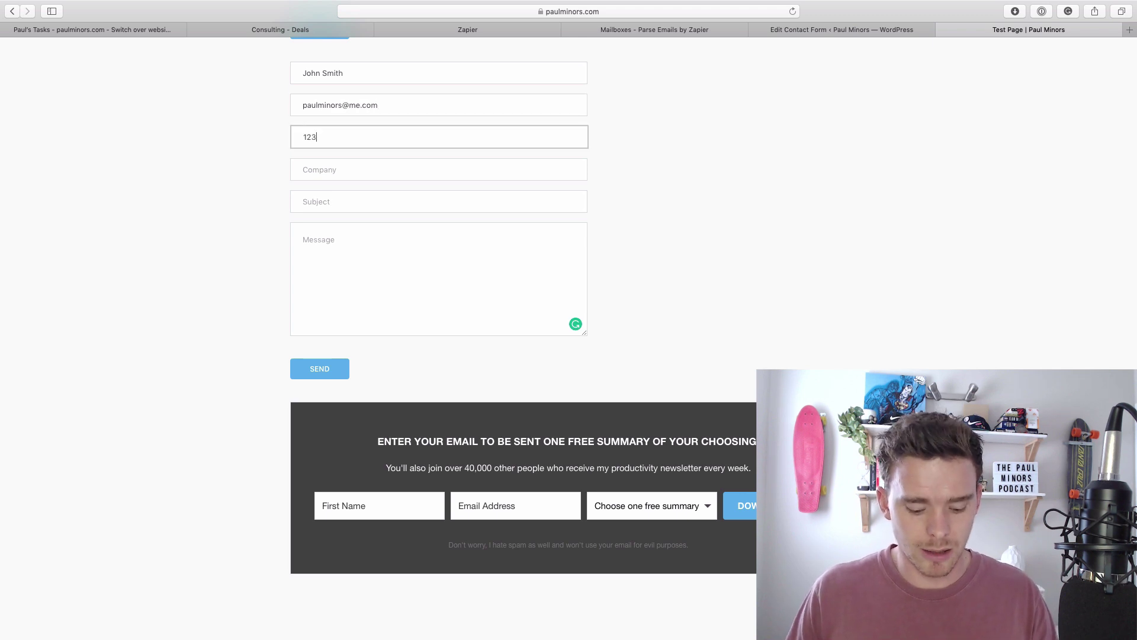
pyautogui.write('456')
# Enter company 'Big Company', subject 'Subject line here' and message 'This is my mess', then send.
pyautogui.press('Tab')
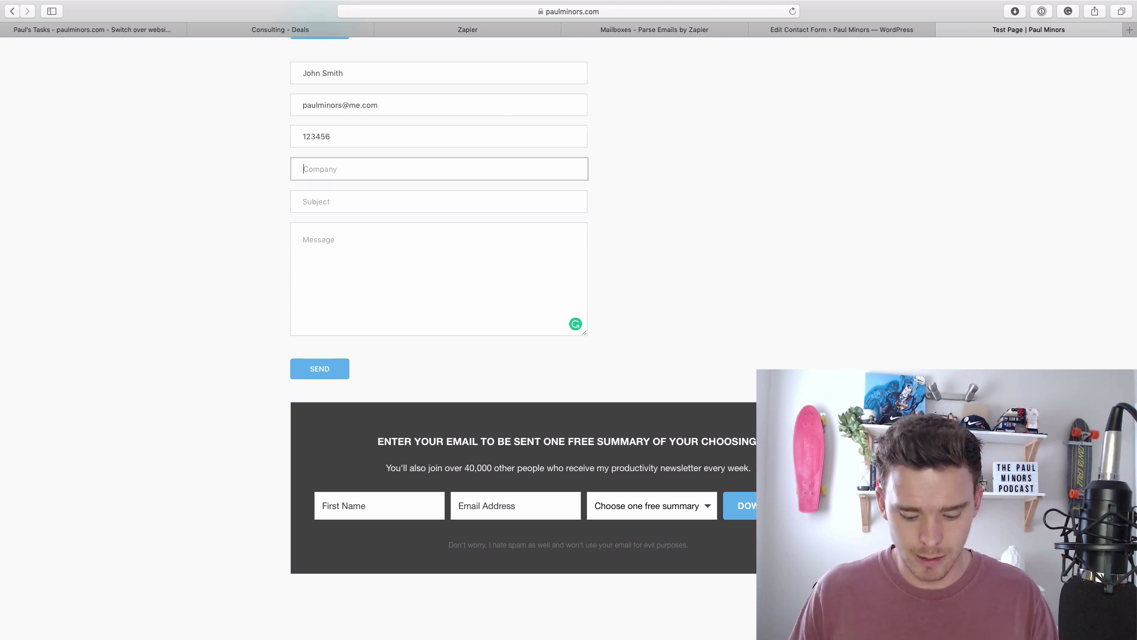
pyautogui.write('Big Company')
pyautogui.press('Tab')
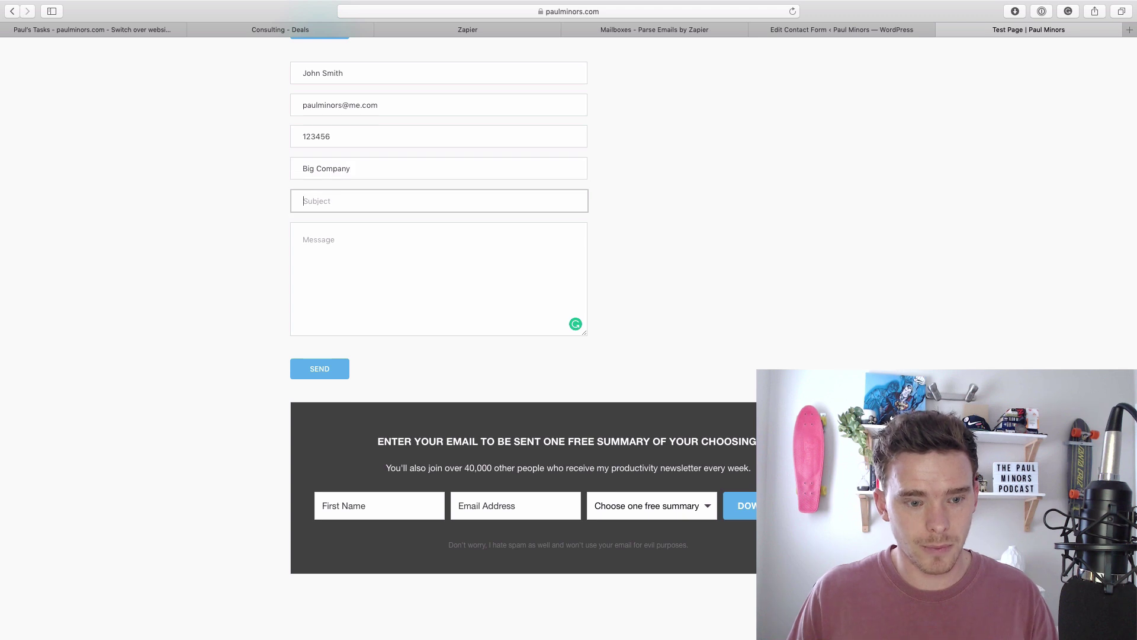
pyautogui.write('Subject l')
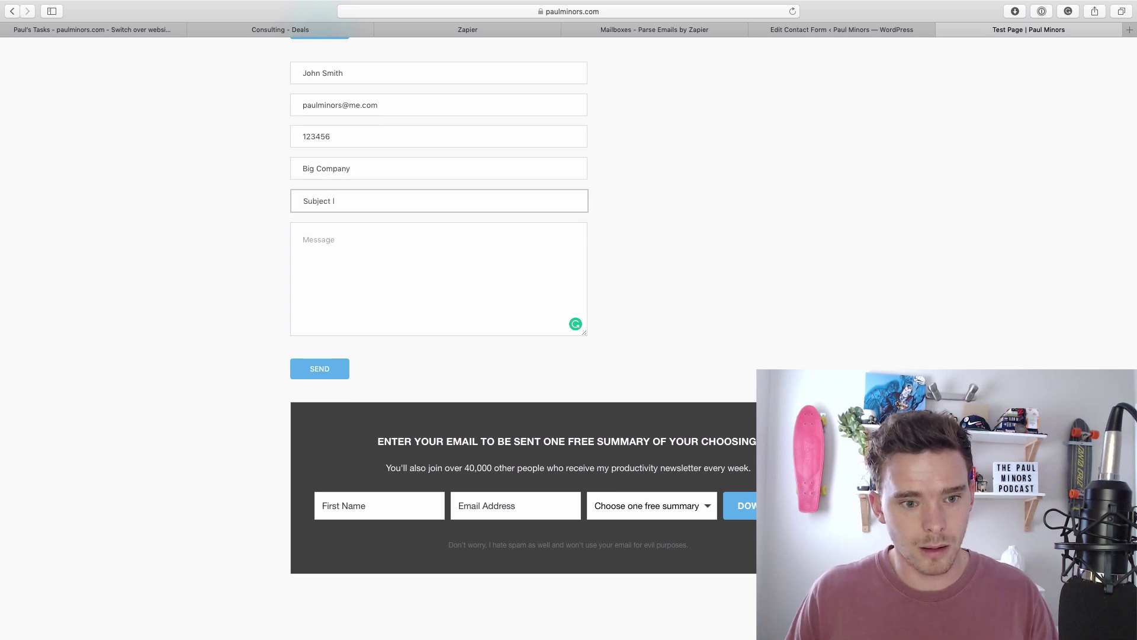
pyautogui.write('ine here')
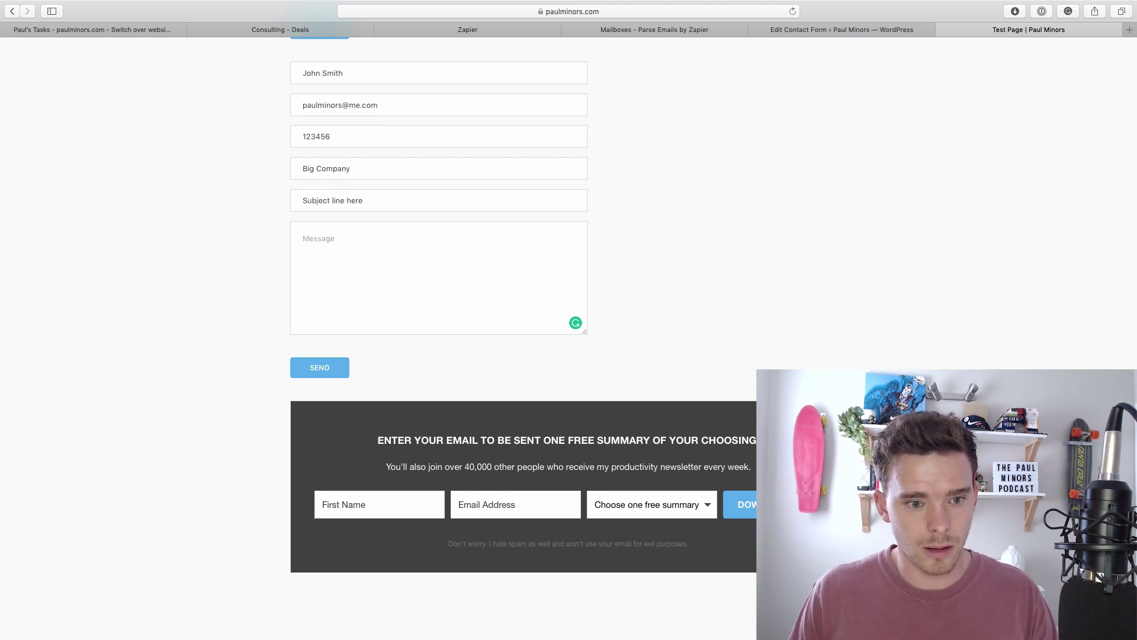
pyautogui.click(348, 246)
pyautogui.write('This is m')
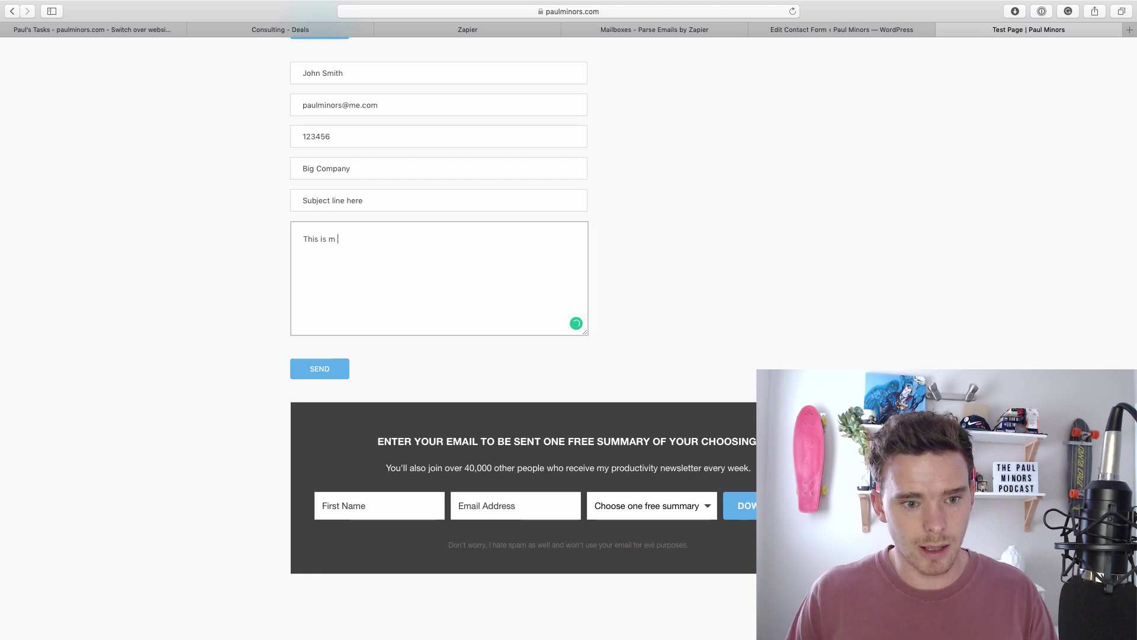
pyautogui.write('y message.')
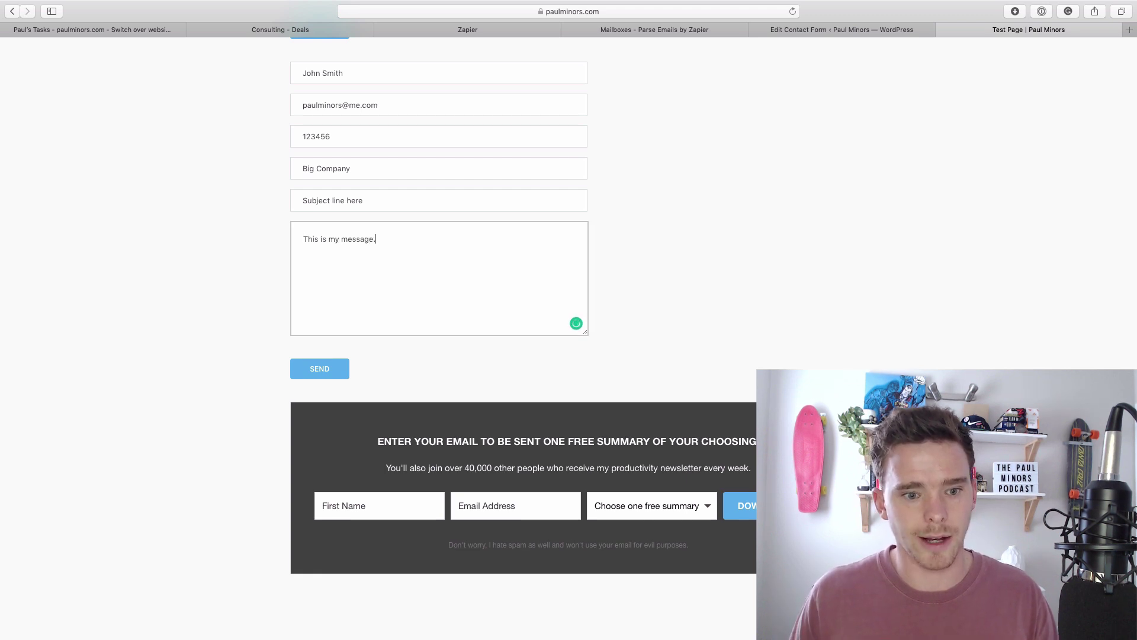
pyautogui.click(318, 368)
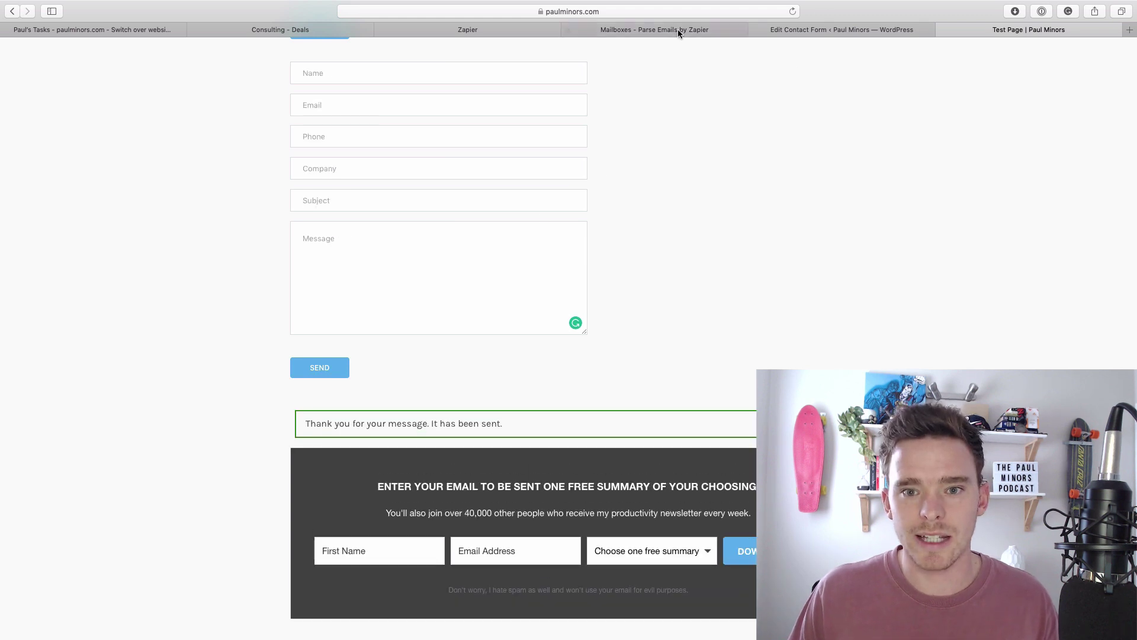
# Open the form mailbox's latest received email and load it into the Extra Template editor.
pyautogui.click(677, 32)
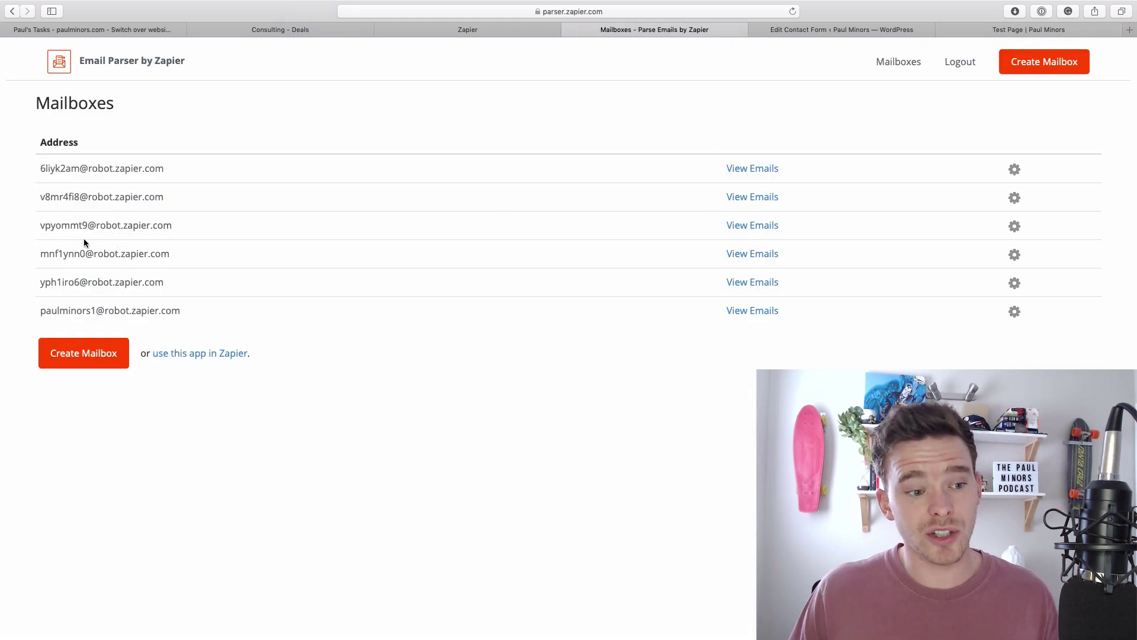
pyautogui.click(761, 255)
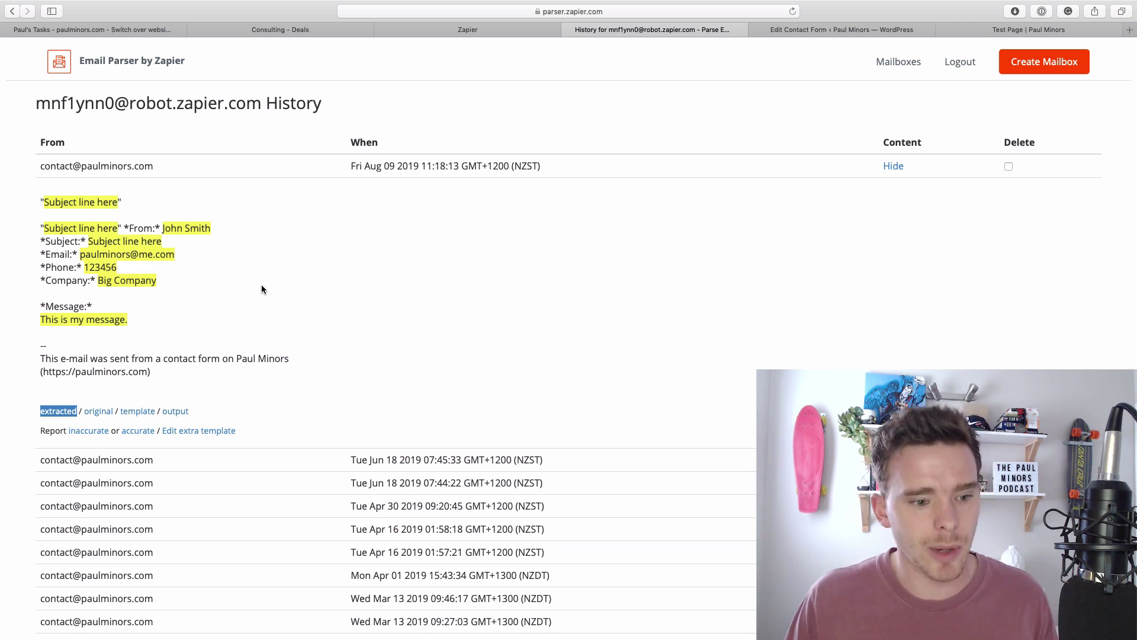
pyautogui.click(138, 409)
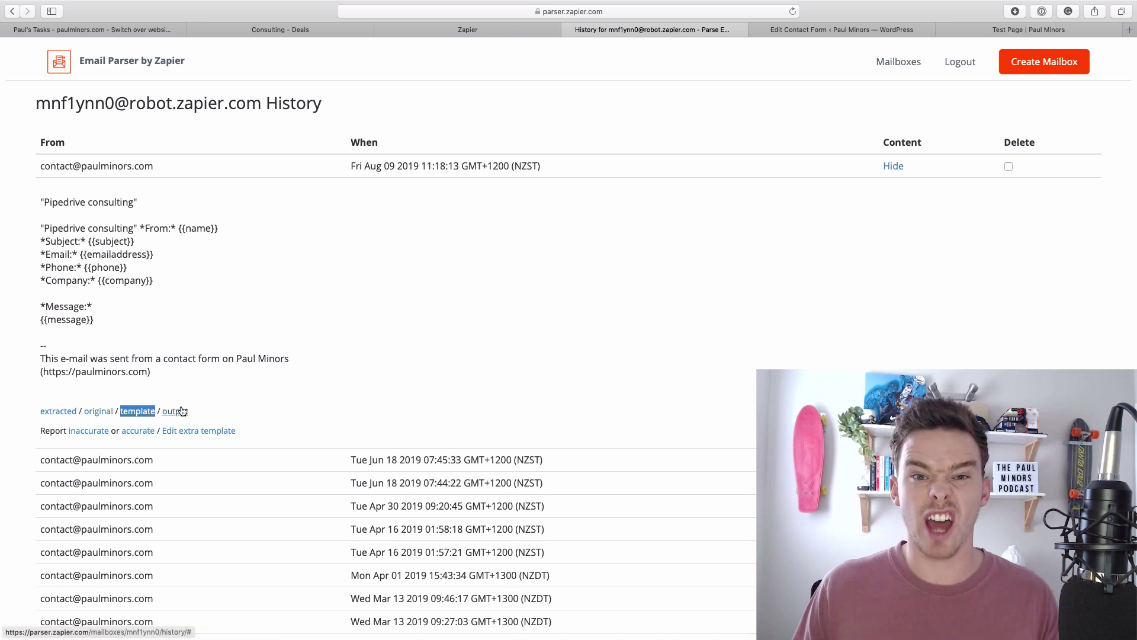
pyautogui.click(200, 434)
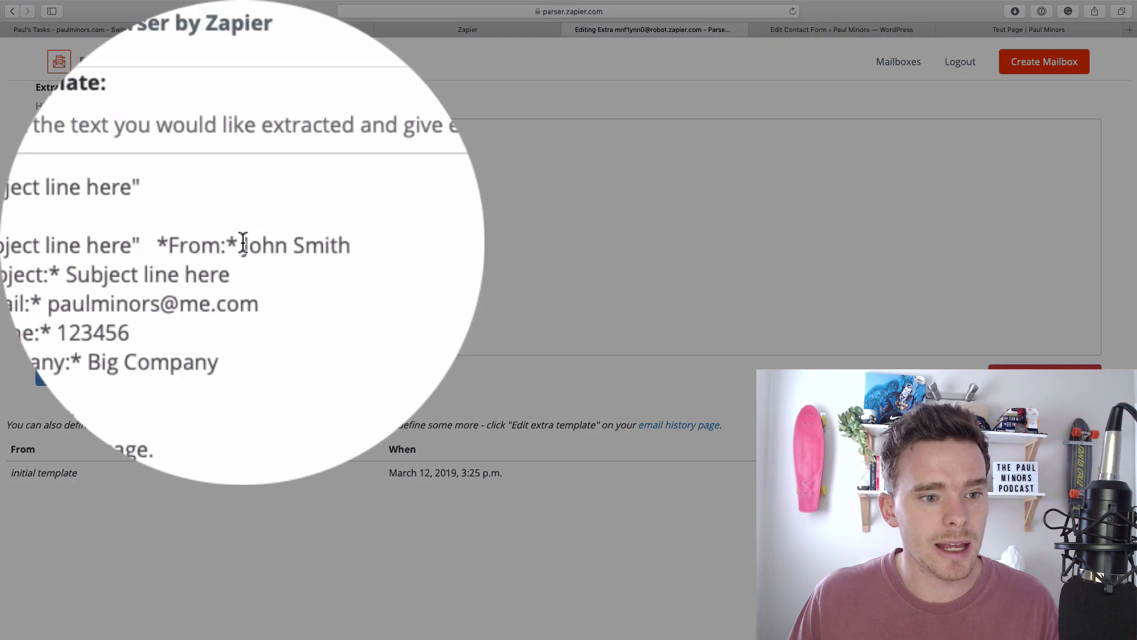
# Highlight the sender's name and save it as the 'Name' field.
pyautogui.moveTo(171, 160); pyautogui.dragTo(216, 160)
pyautogui.moveTo(243, 243); pyautogui.dragTo(245, 242)
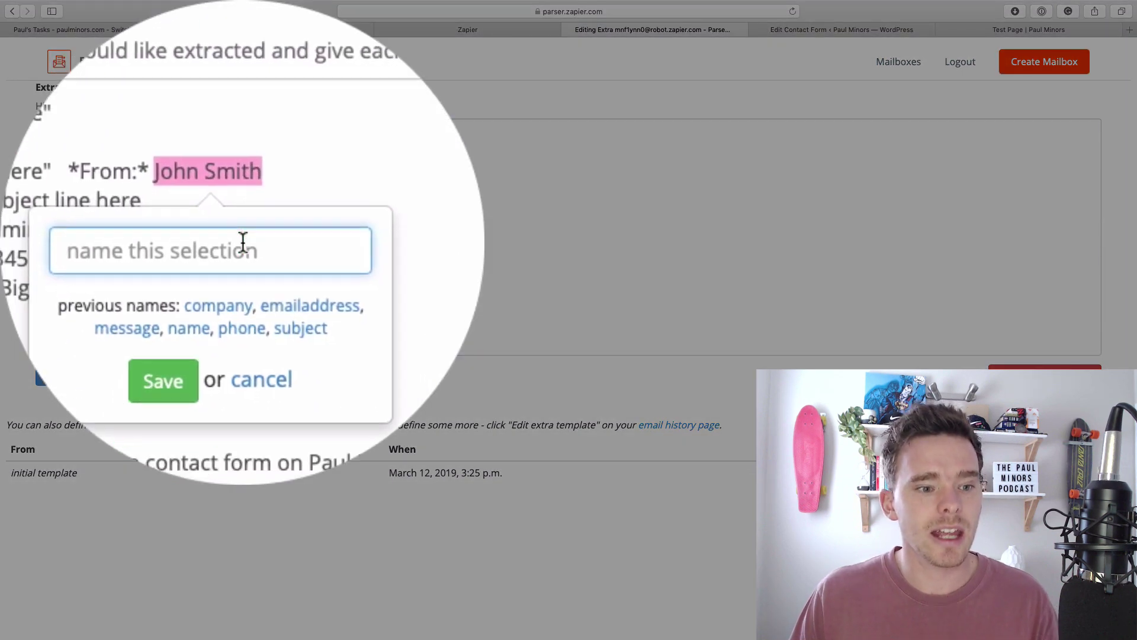
pyautogui.write('Name')
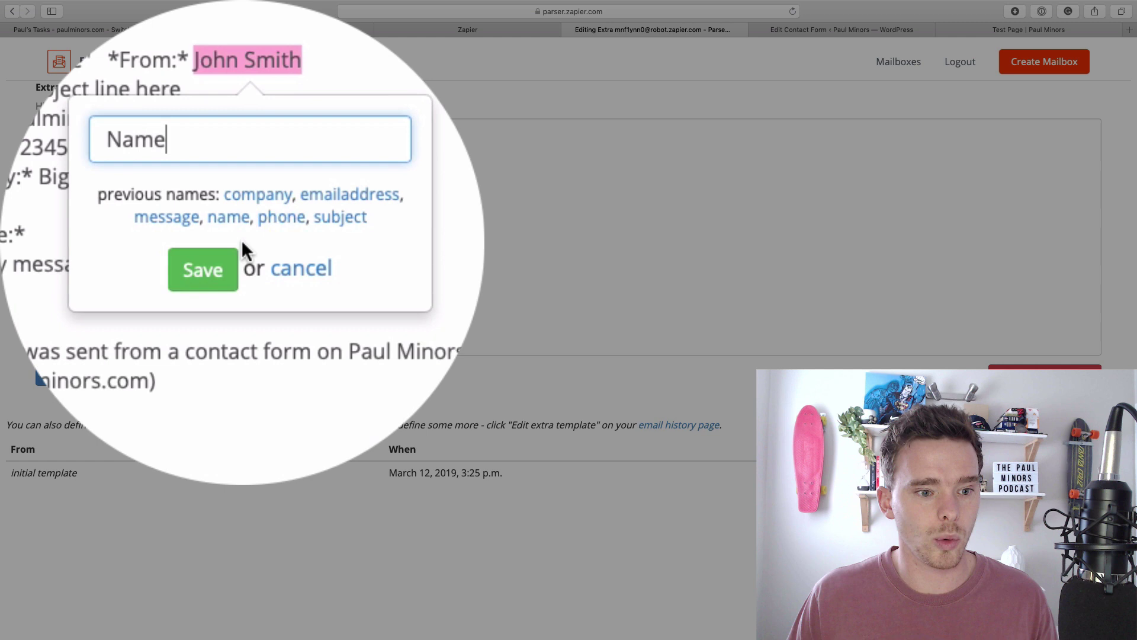
pyautogui.click(243, 259)
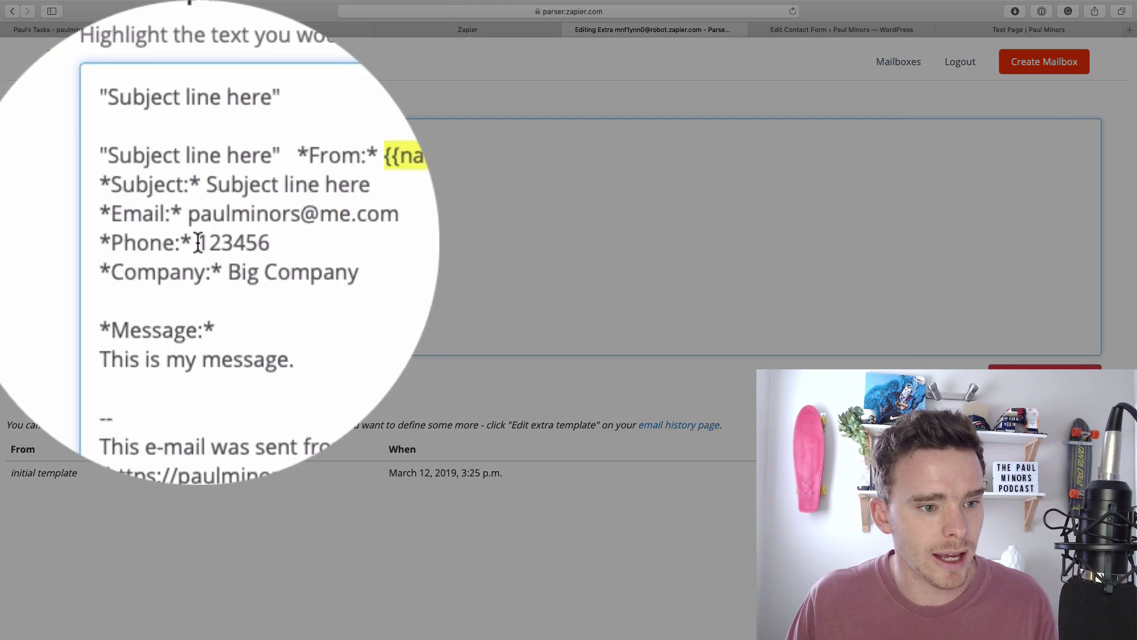
# Highlight the phone number and save it as the 'Cell' field.
pyautogui.moveTo(89, 199); pyautogui.dragTo(122, 199)
pyautogui.click(101, 239)
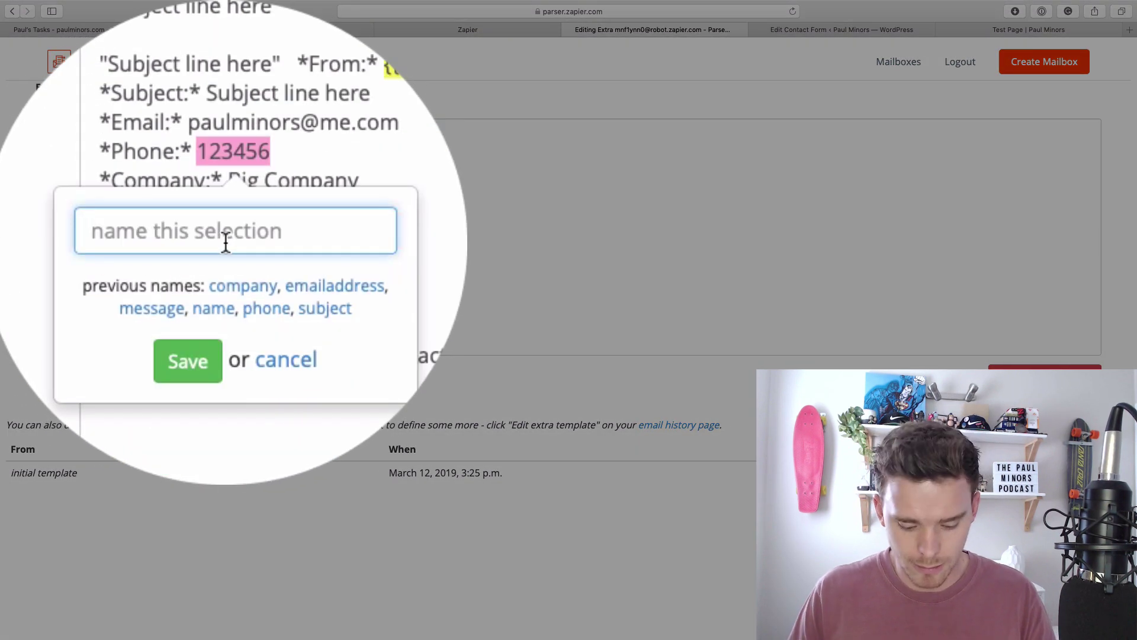
pyautogui.write('Cell')
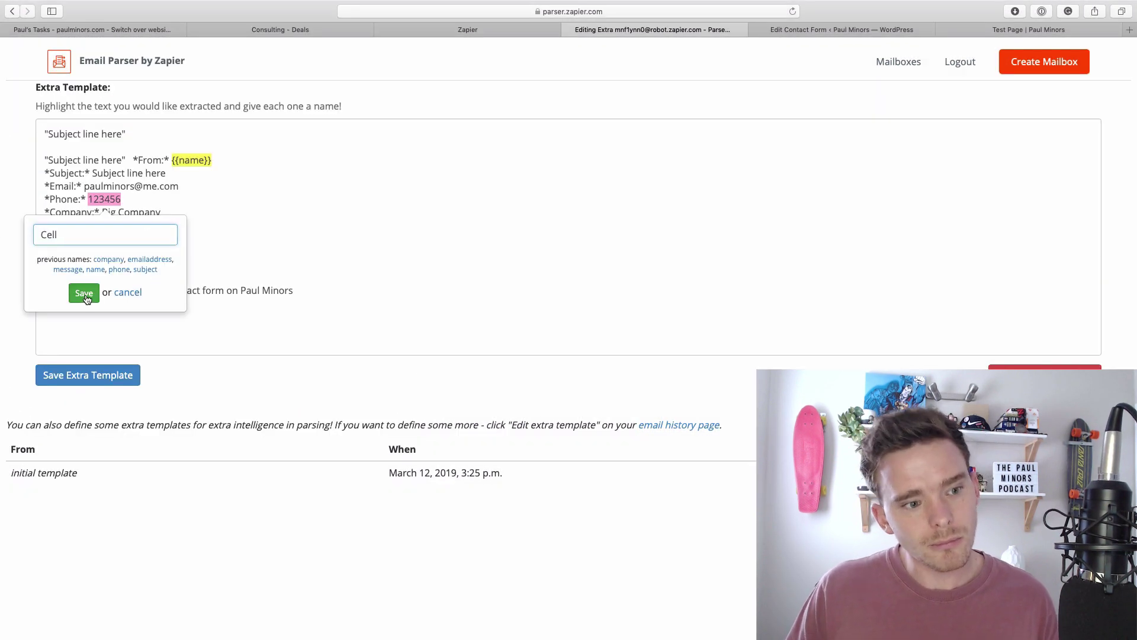
pyautogui.click(83, 293)
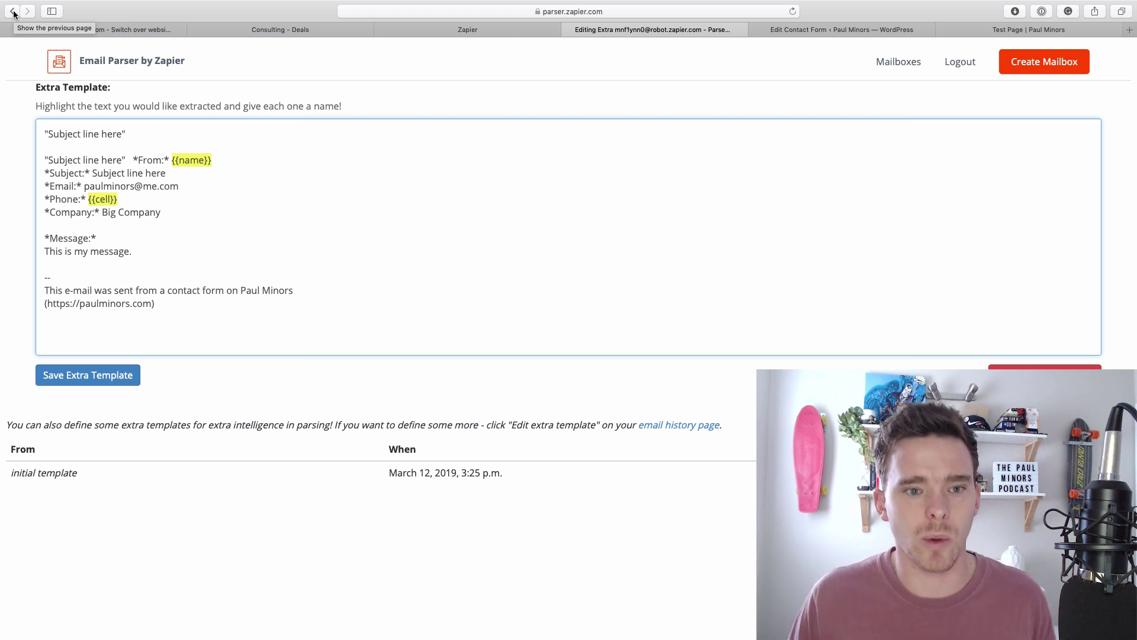
# Close the Email Parser, WordPress admin and Test Page browser tabs.
pyautogui.click(570, 28)
pyautogui.click(570, 28)
pyautogui.click(570, 29)
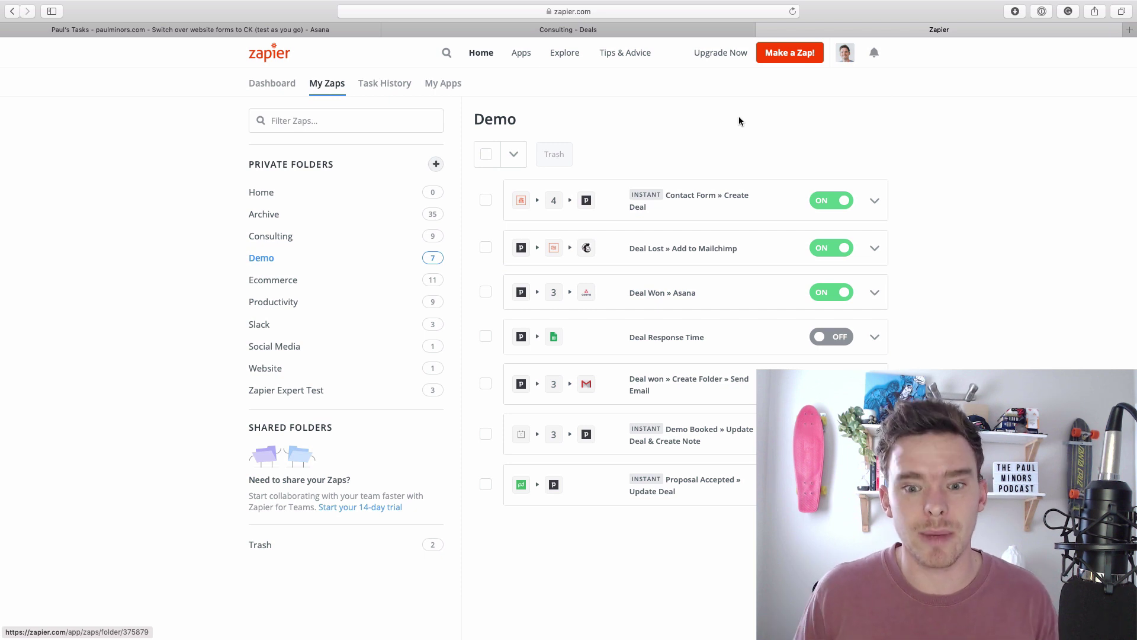
# Open the Contact Form » Create Deal Zap and check the New Email trigger's event and mailbox.
pyautogui.click(678, 206)
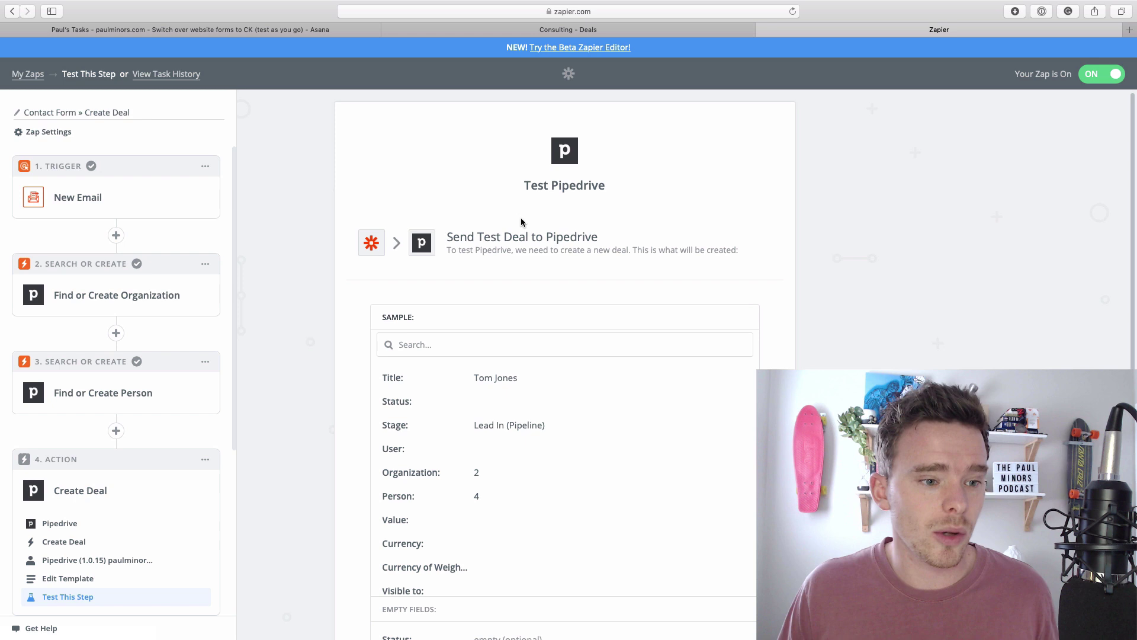
pyautogui.click(82, 201)
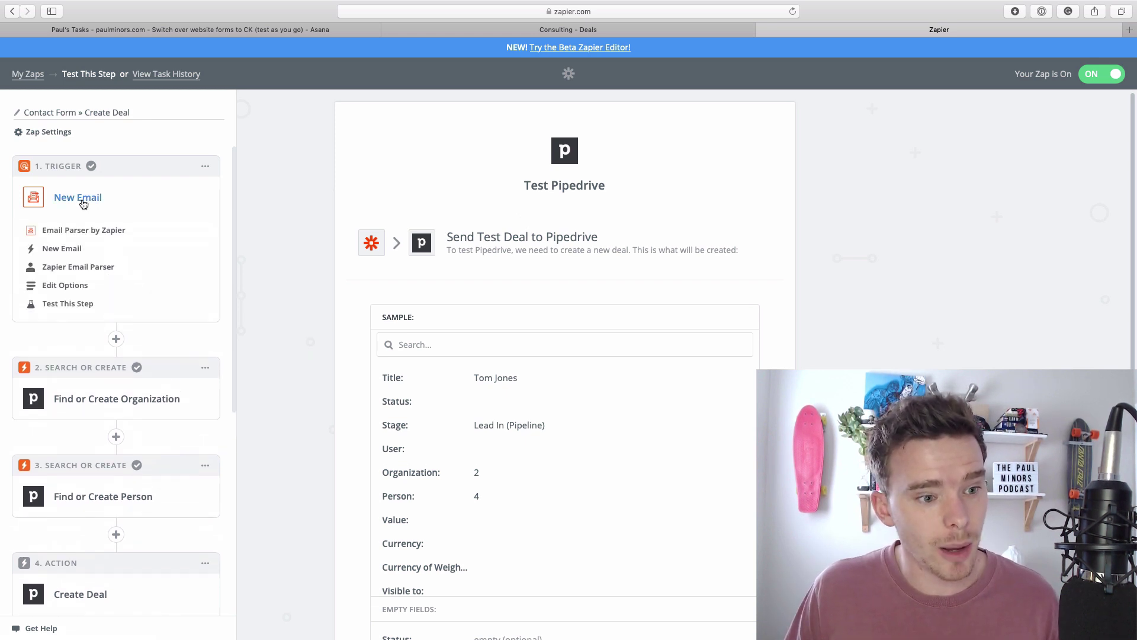
pyautogui.click(62, 253)
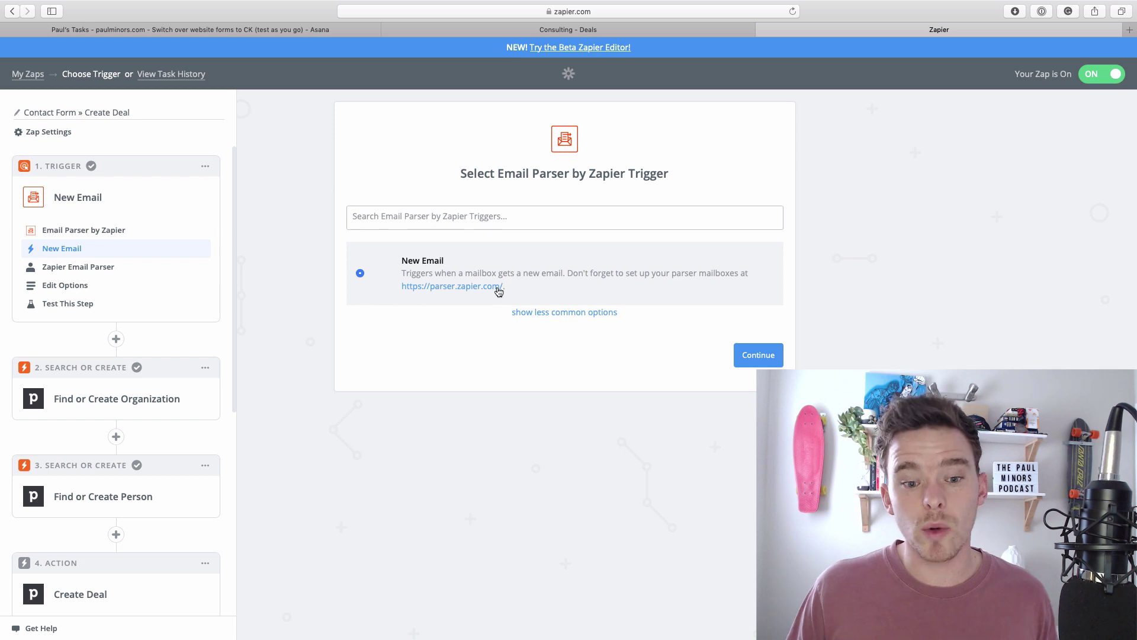
pyautogui.click(521, 312)
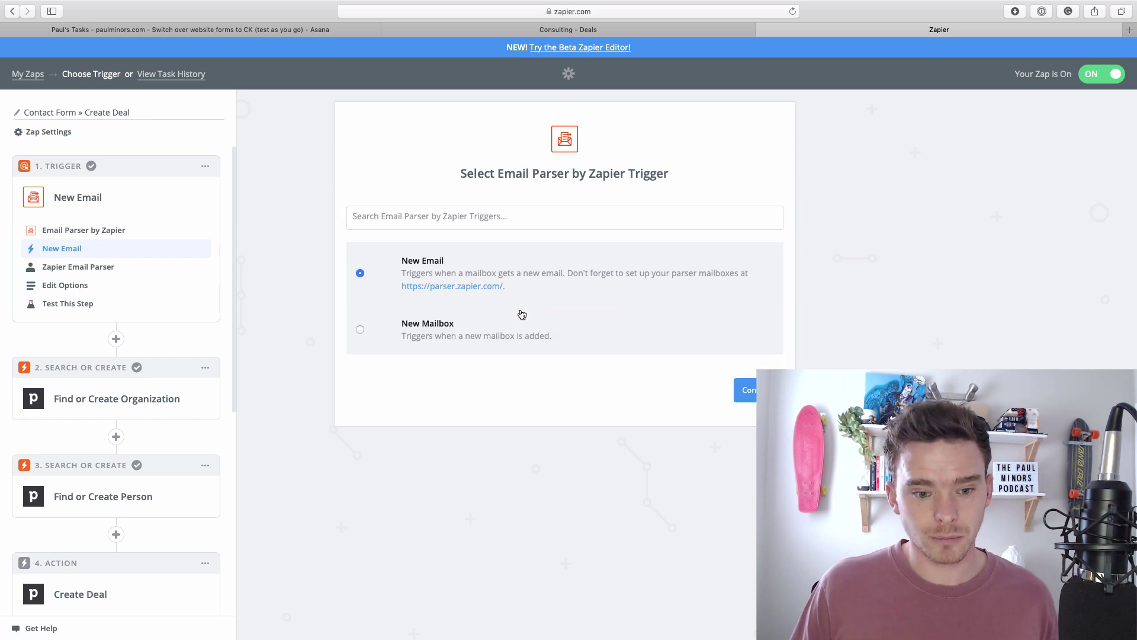
pyautogui.click(52, 287)
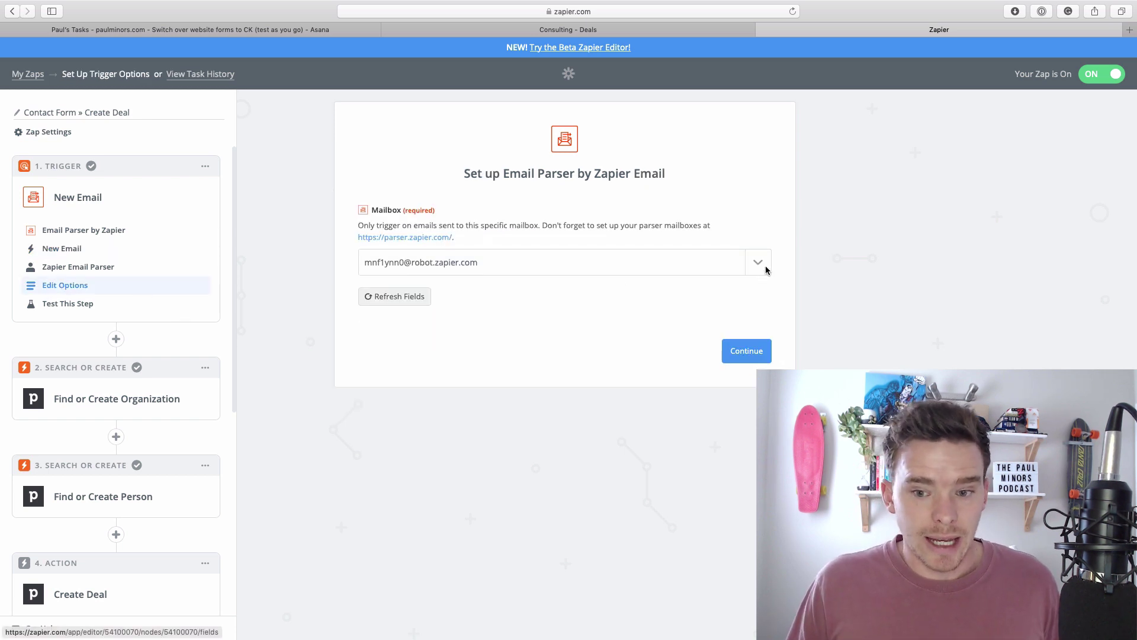
pyautogui.click(765, 268)
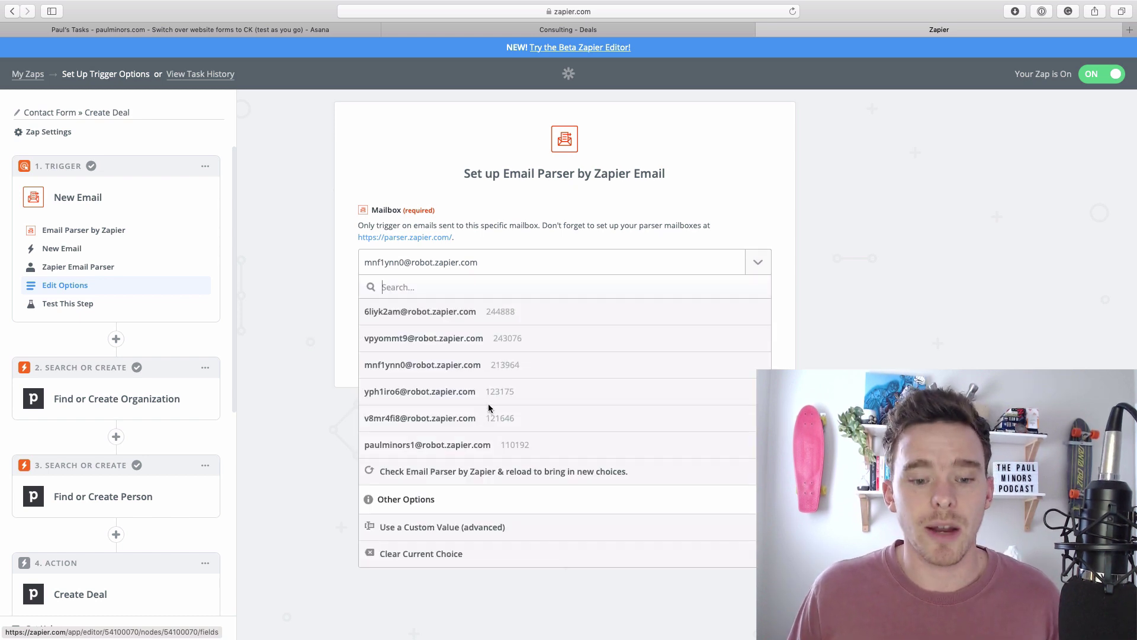
pyautogui.click(337, 357)
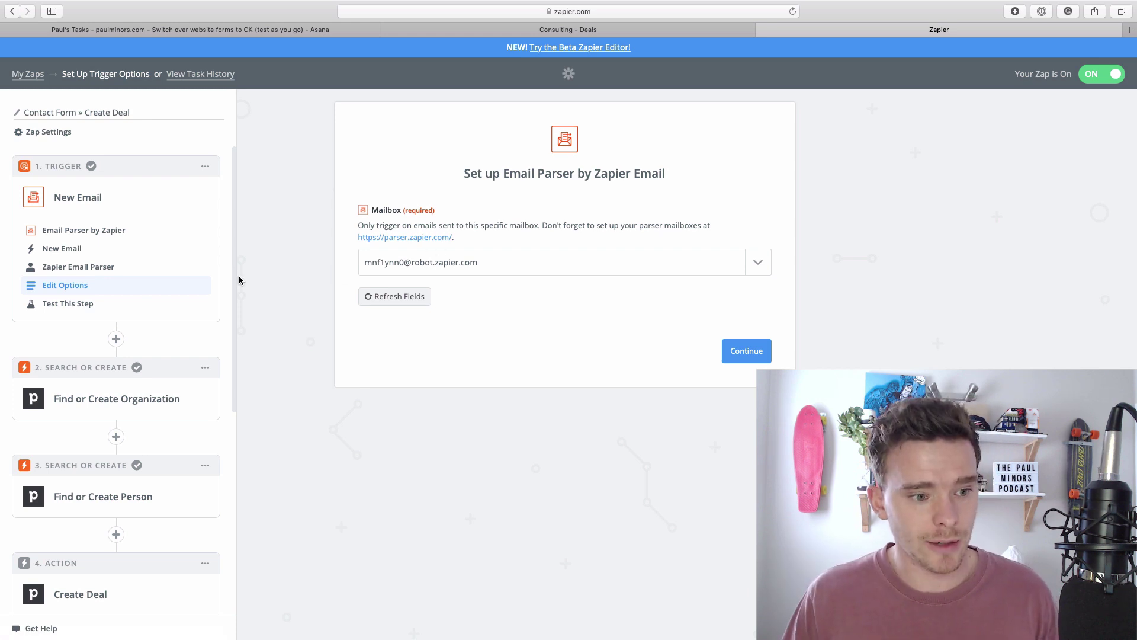
# Inspect the trigger's test sample Email A, then collapse the trigger step.
pyautogui.click(88, 304)
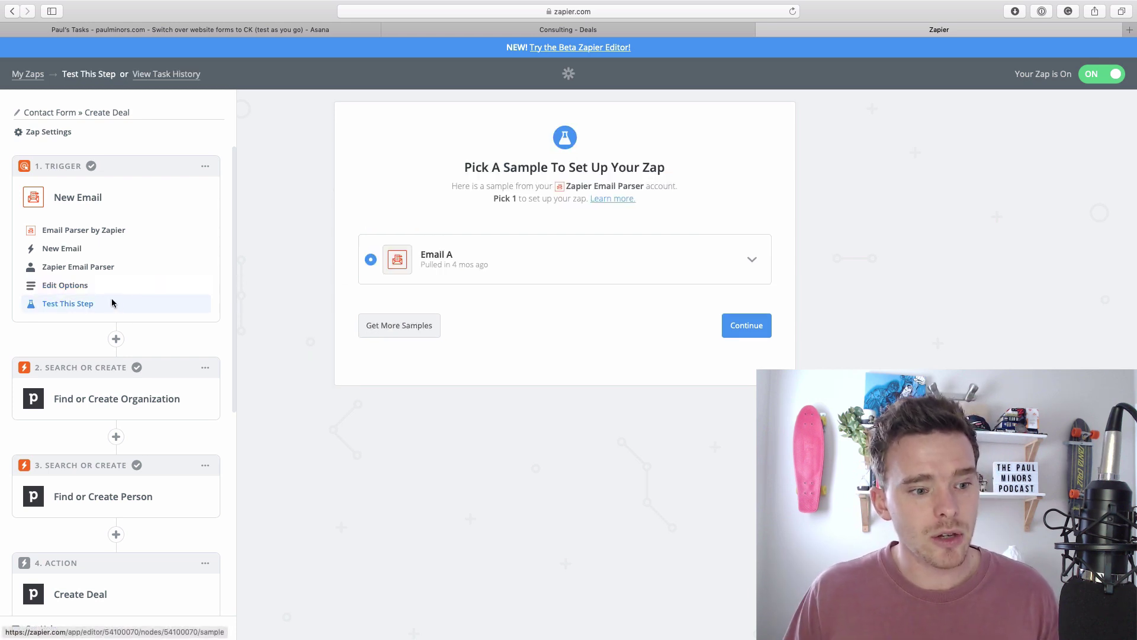
pyautogui.click(748, 261)
pyautogui.scroll(-3, 600, 370)
pyautogui.scroll(2, 622, 343)
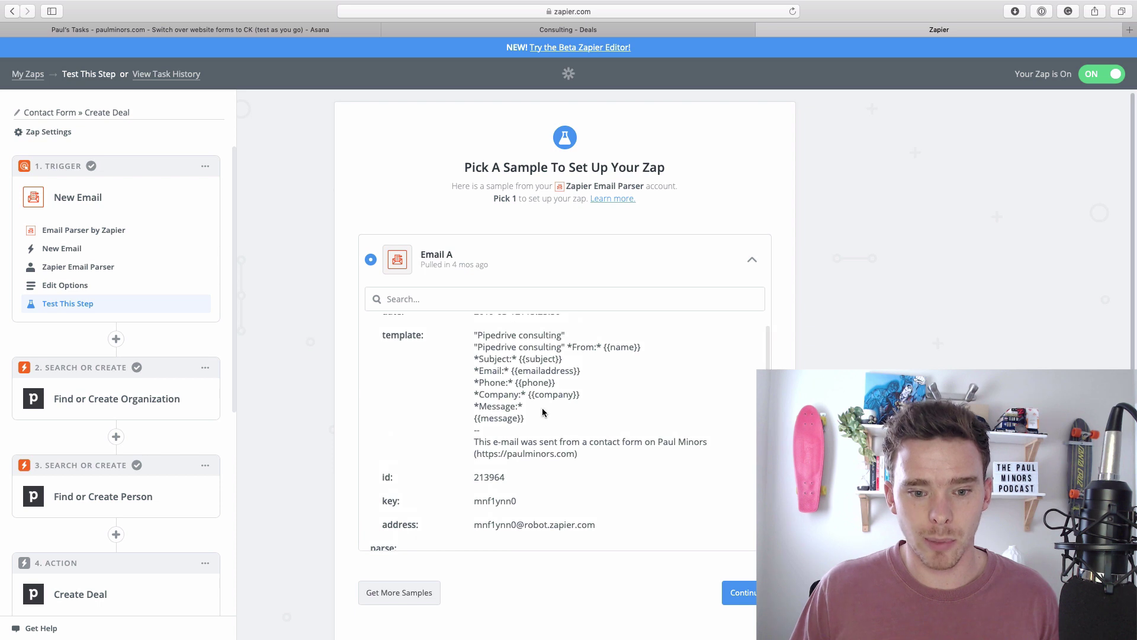
pyautogui.click(748, 261)
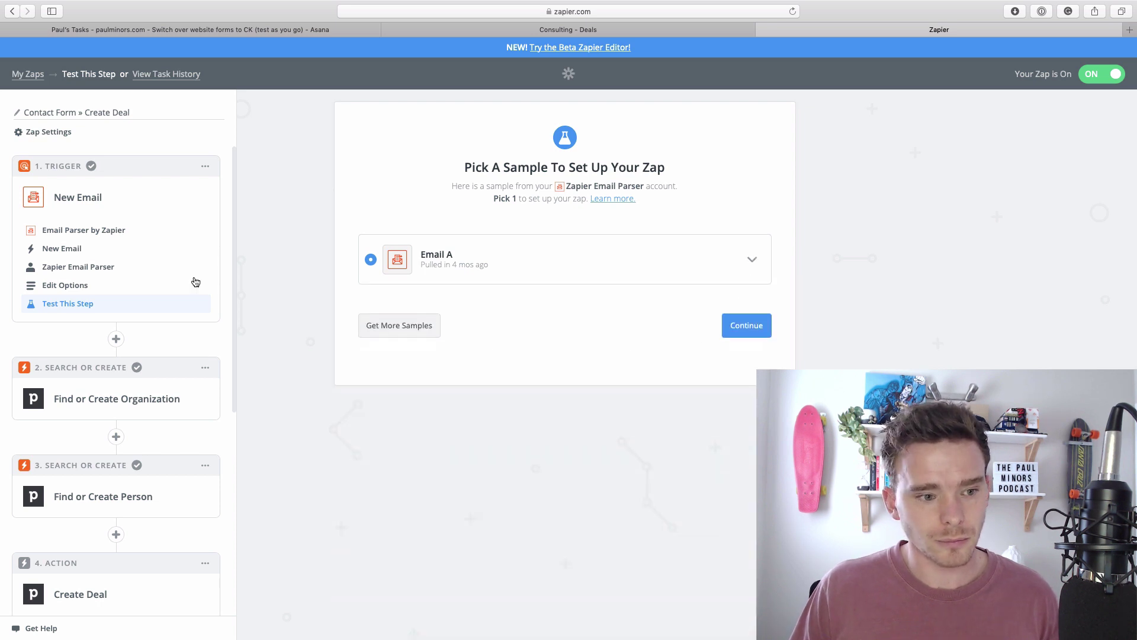
pyautogui.click(97, 201)
pyautogui.scroll(-1, 160, 305)
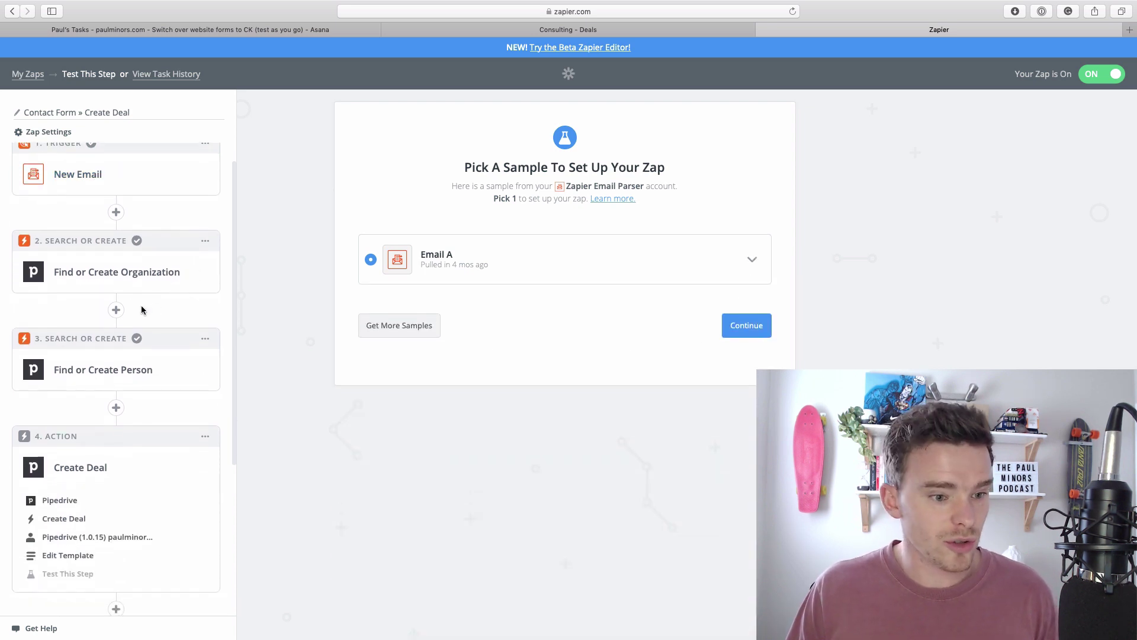
pyautogui.scroll(-4, 113, 366)
pyautogui.scroll(3, 109, 367)
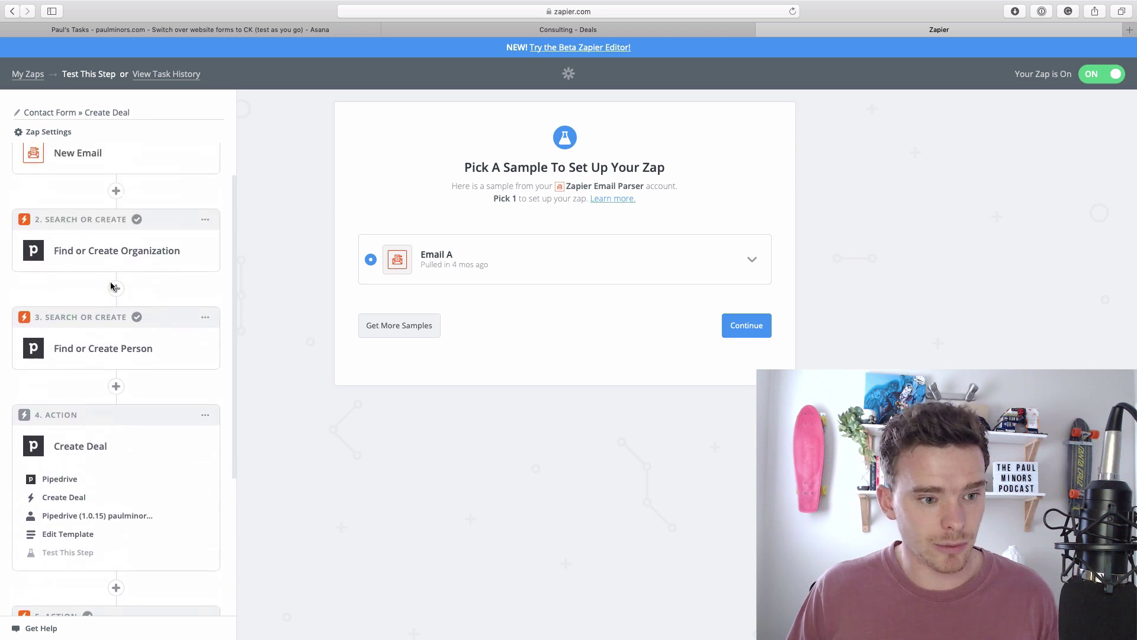
# Expand Find or Create Organization's options and view the Step 1 fields offered for Organization Name.
pyautogui.click(105, 254)
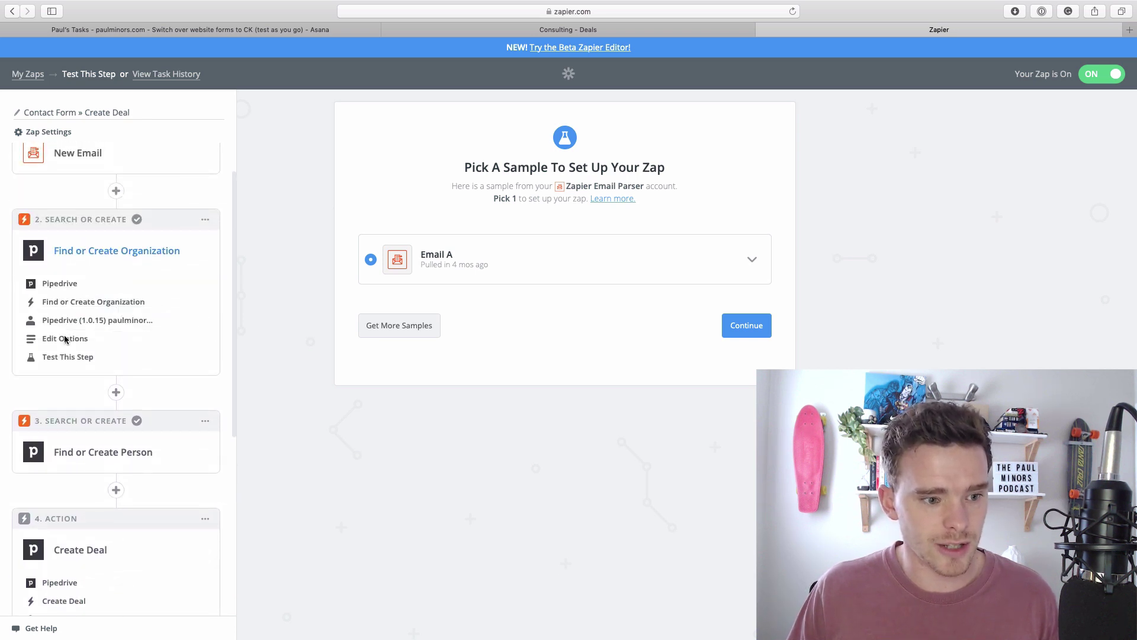
pyautogui.click(69, 338)
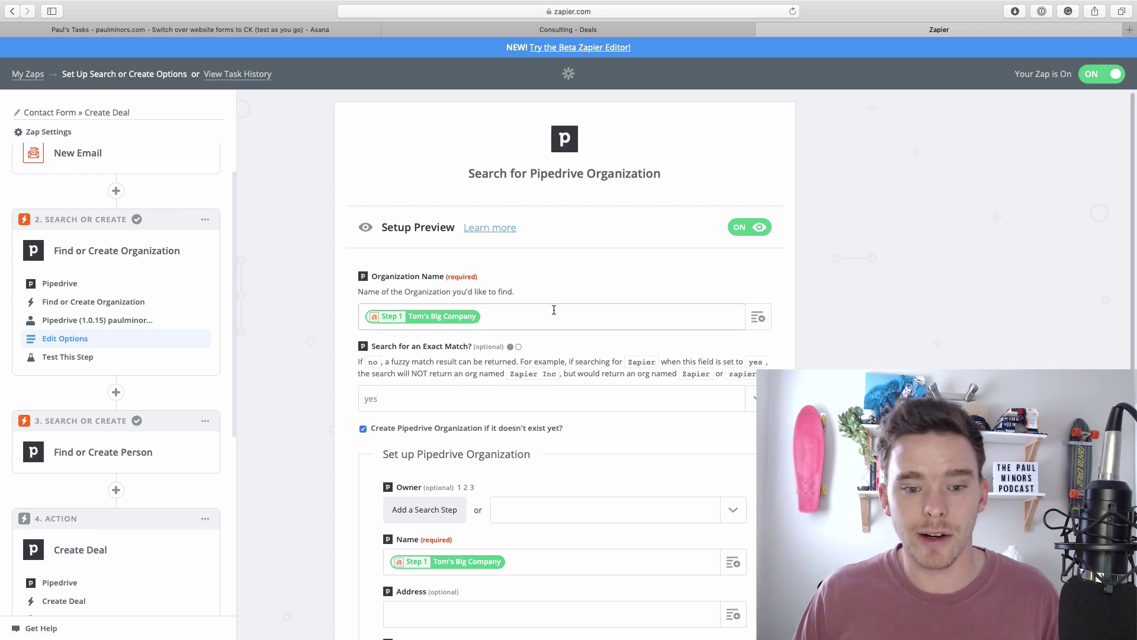
pyautogui.click(693, 326)
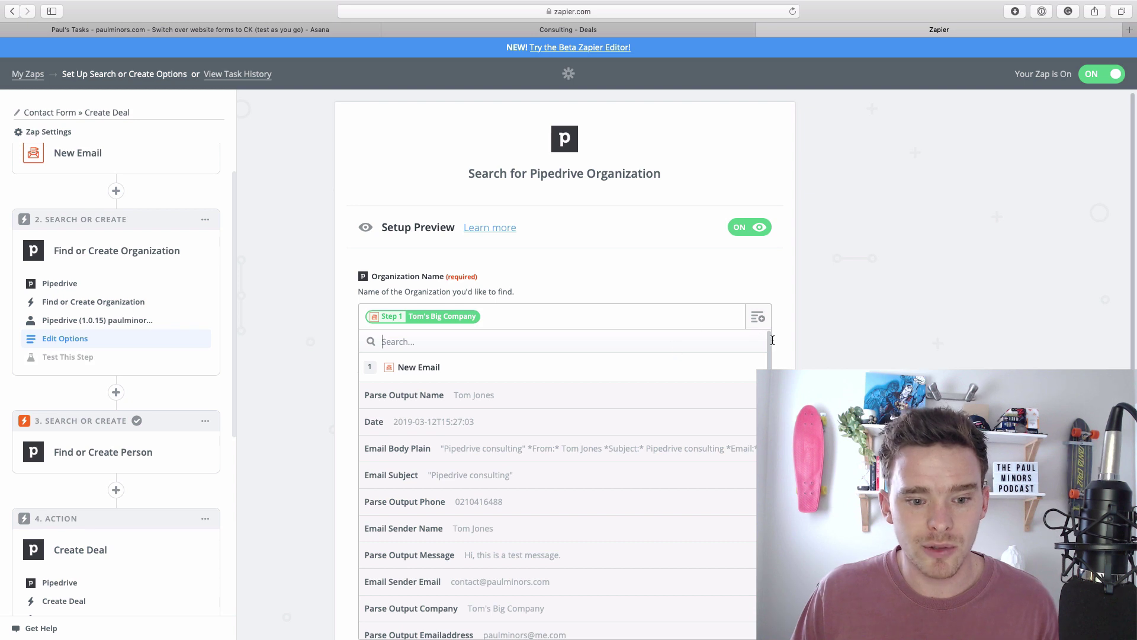
pyautogui.scroll(-4, 772, 340)
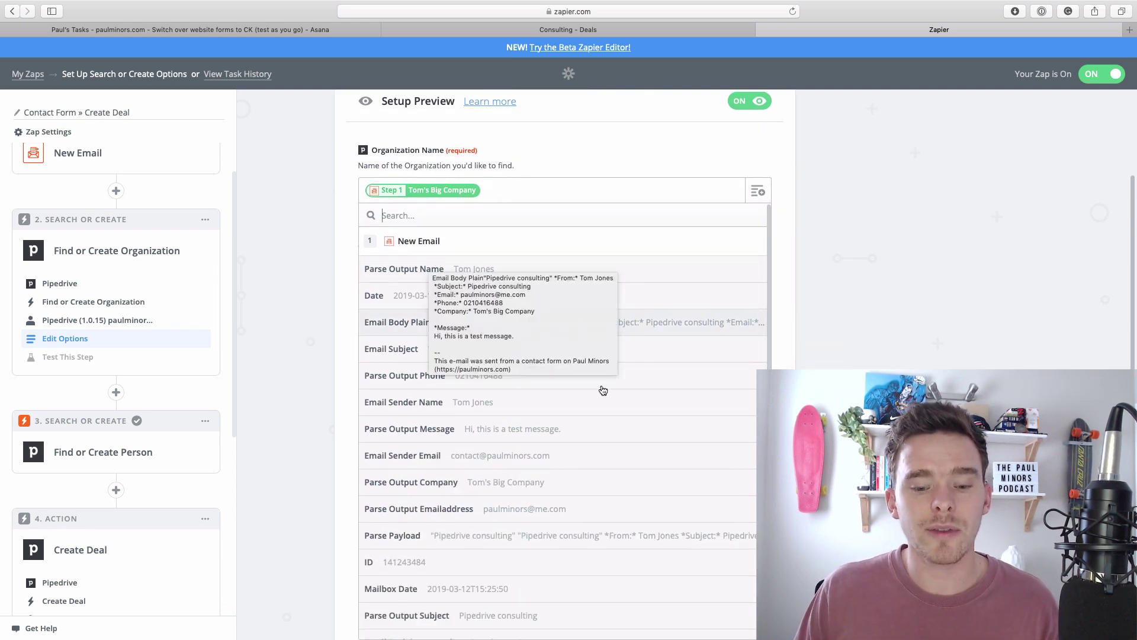
pyautogui.click(864, 308)
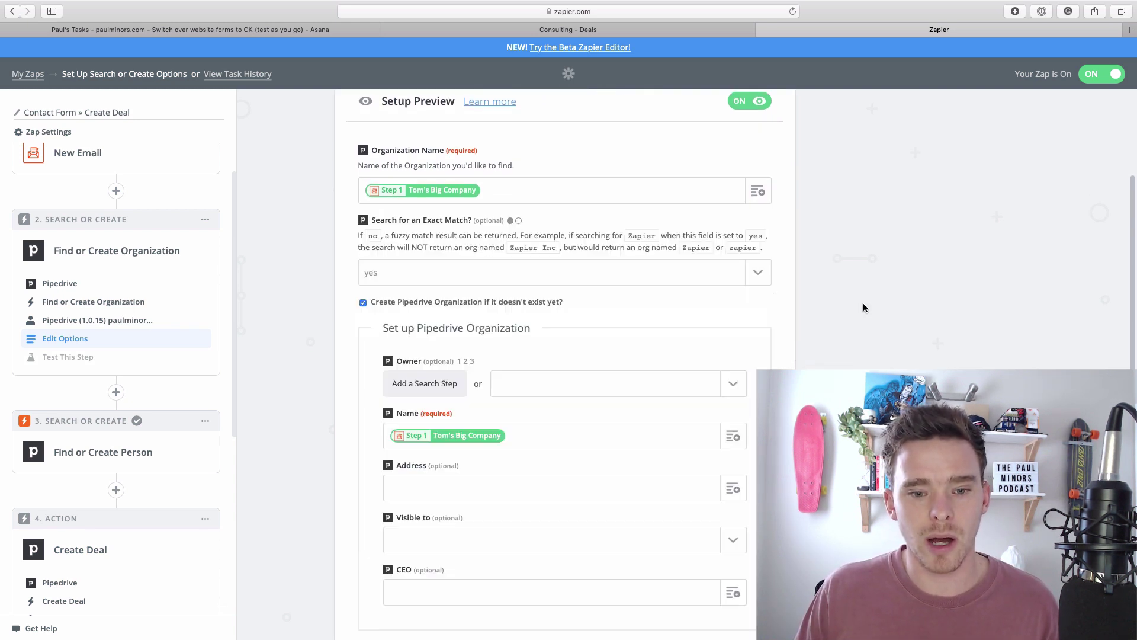
# Browse the full list of Step 1 parsed email fields, then close it.
pyautogui.click(757, 192)
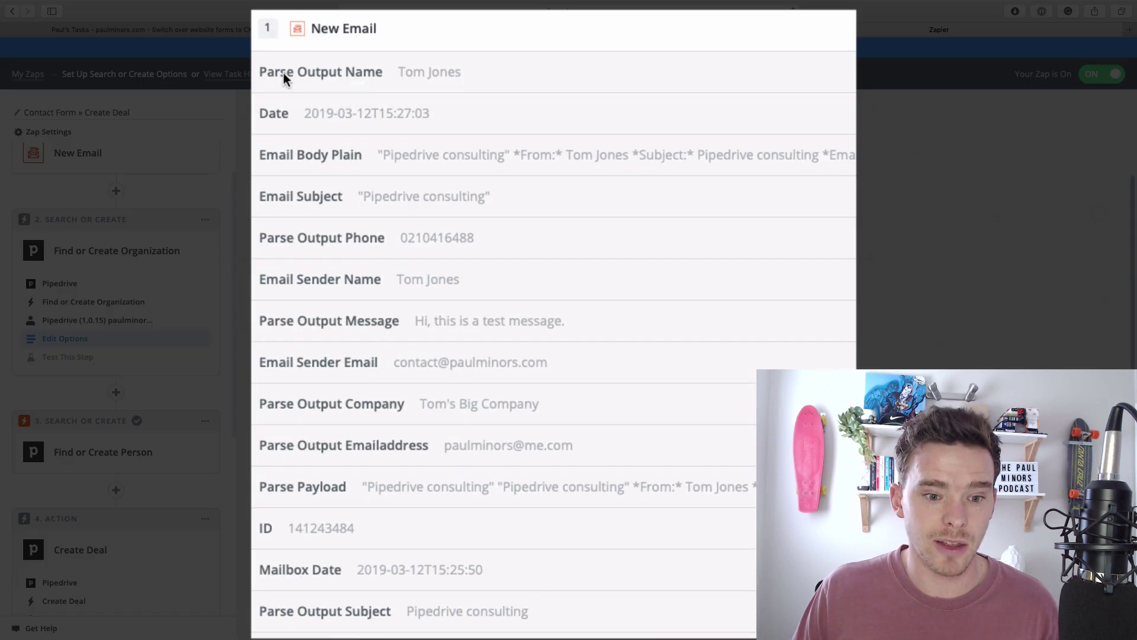
pyautogui.scroll(-3, 603, 176)
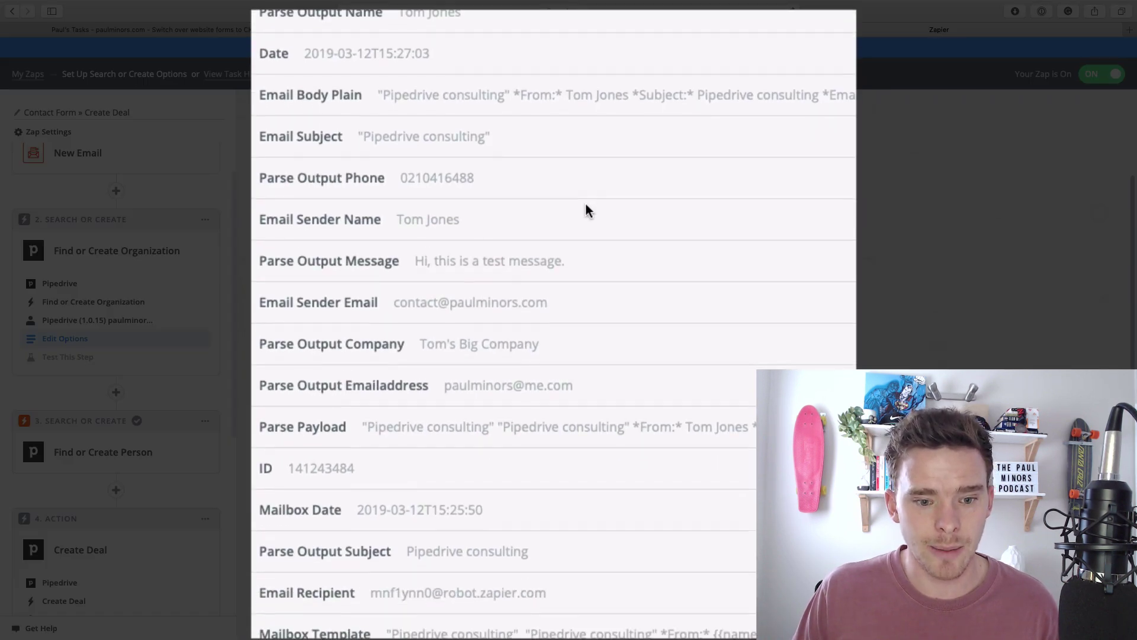
pyautogui.scroll(-3, 471, 308)
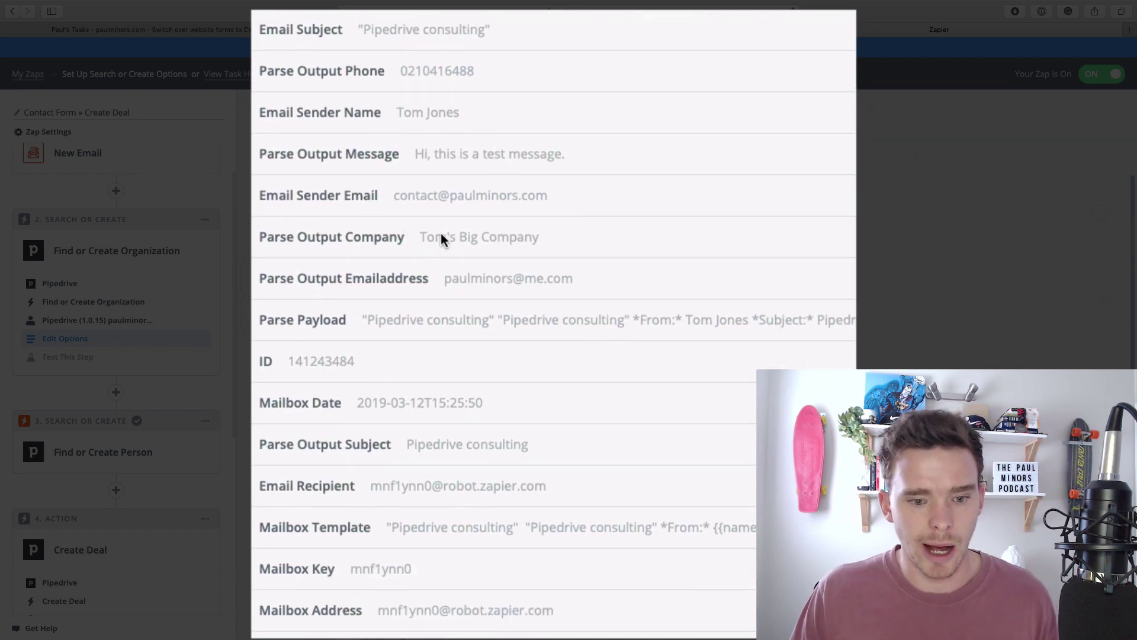
pyautogui.scroll(-1, 468, 234)
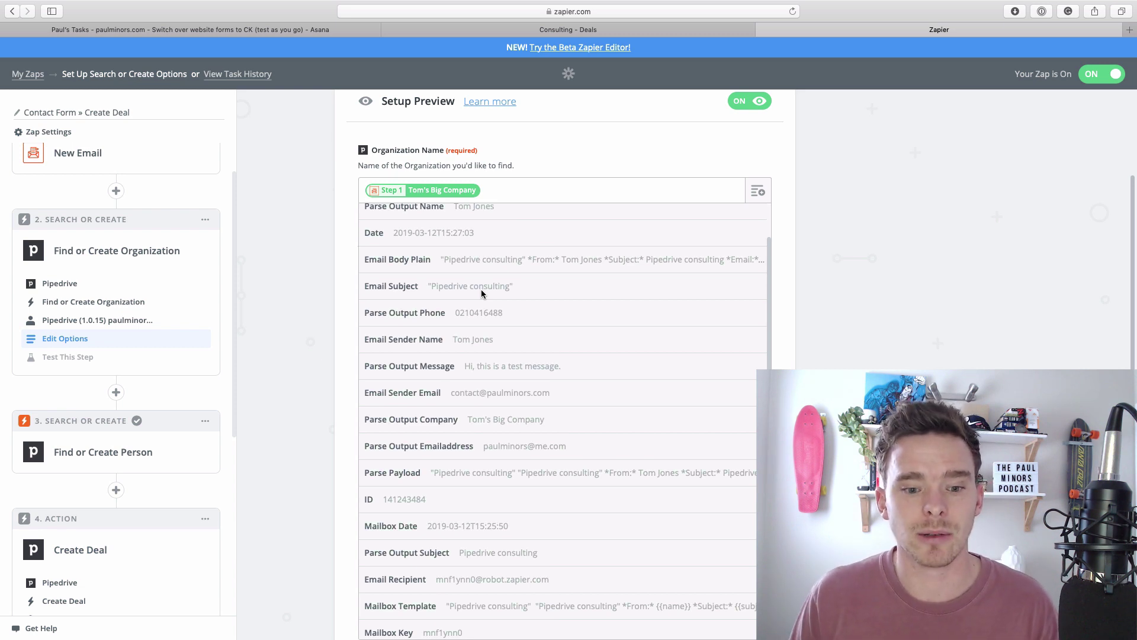
pyautogui.scroll(1, 481, 290)
pyautogui.scroll(-3, 528, 297)
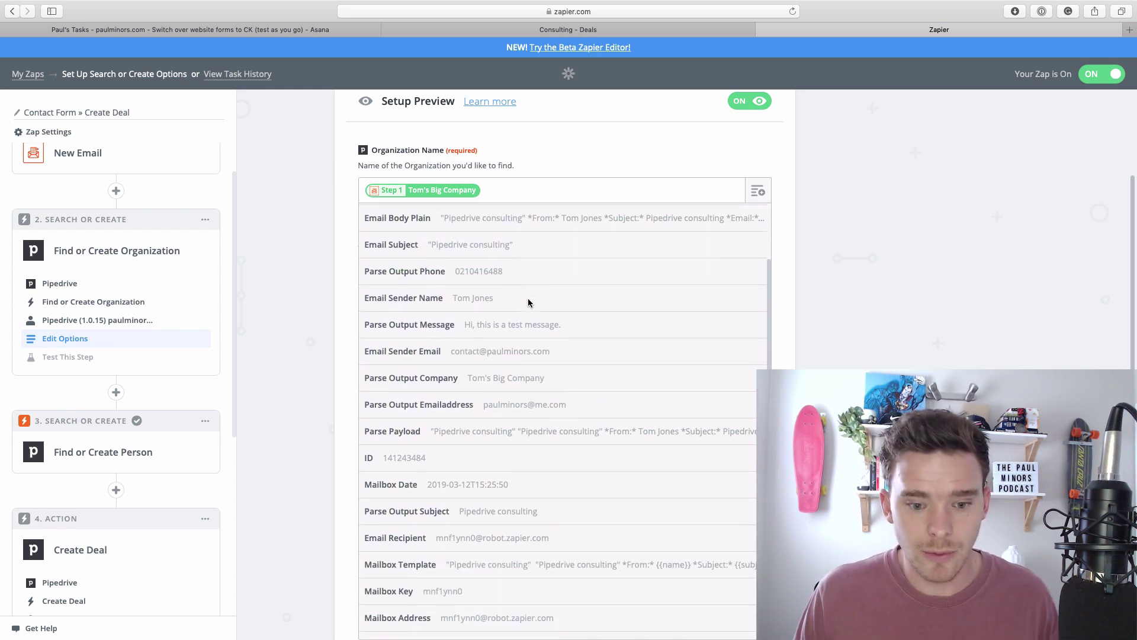
pyautogui.click(805, 297)
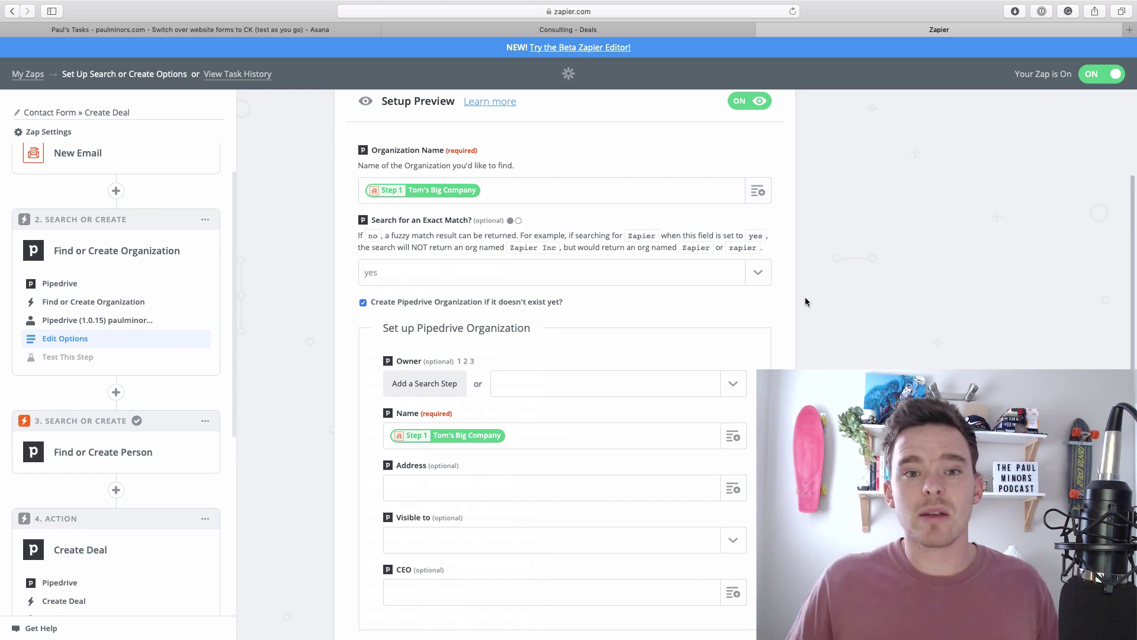